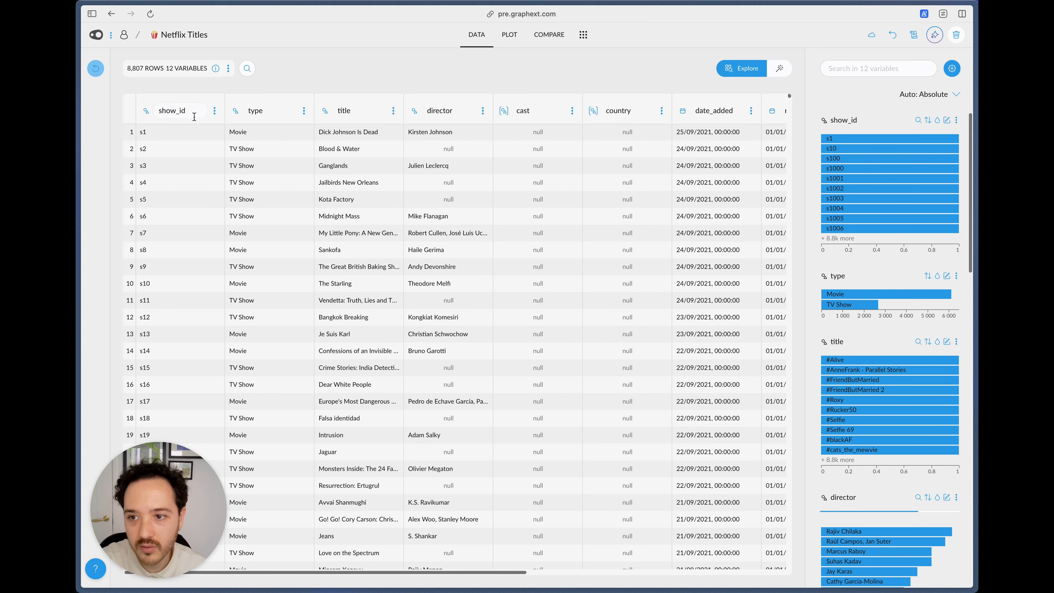
Step: Examine the Netflix titles table column by column, in particular the duration values and their distribution
drag(271, 162, 269, 249)
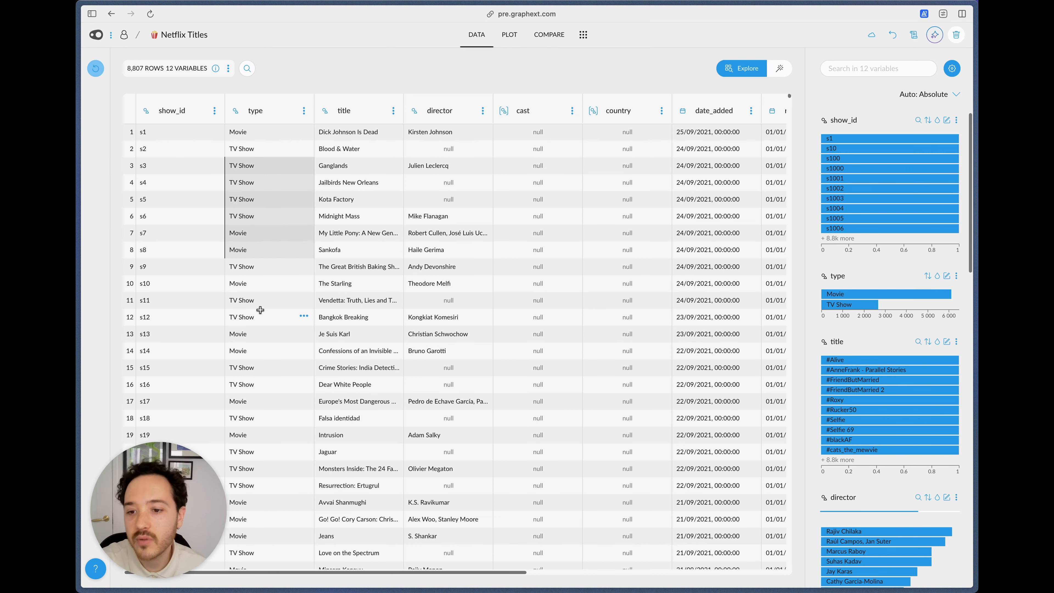
click(260, 310)
drag(351, 187, 371, 338)
scroll(448, 335, right, 7)
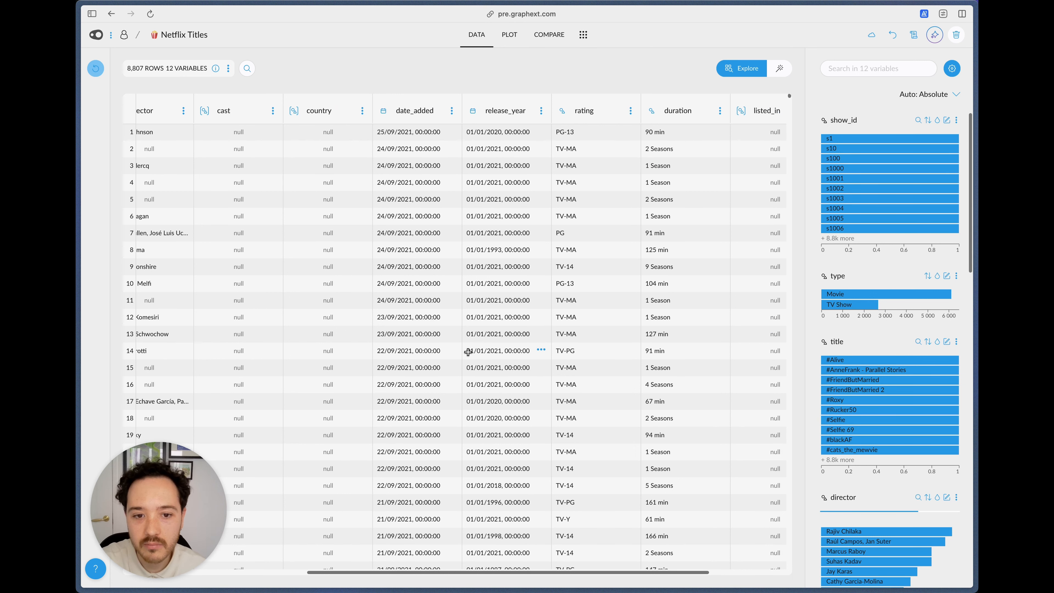
scroll(467, 352, right, 3)
drag(498, 219, 571, 414)
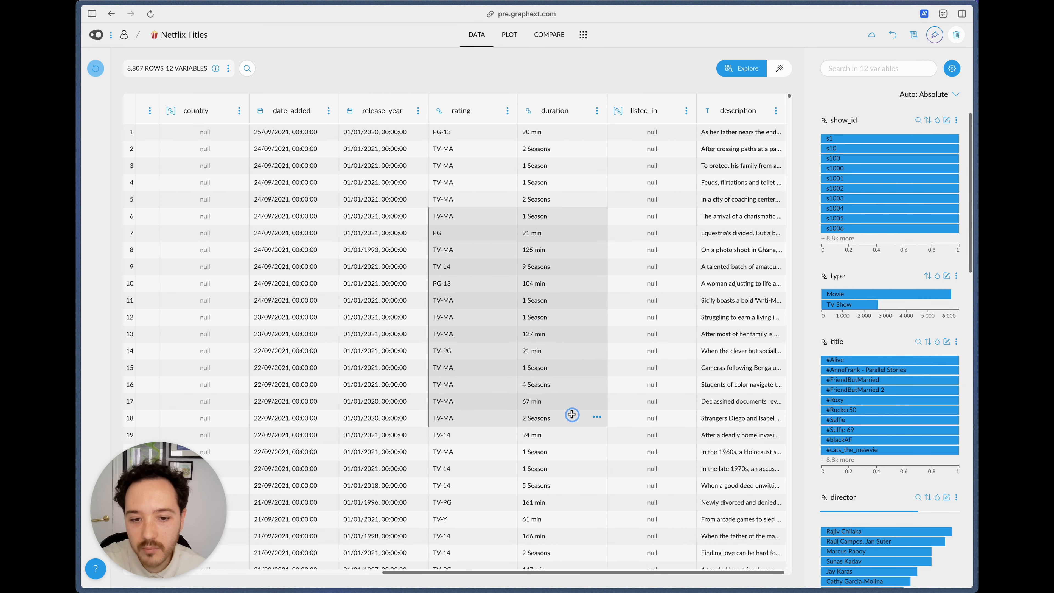
drag(561, 485, 494, 295)
drag(563, 381, 515, 183)
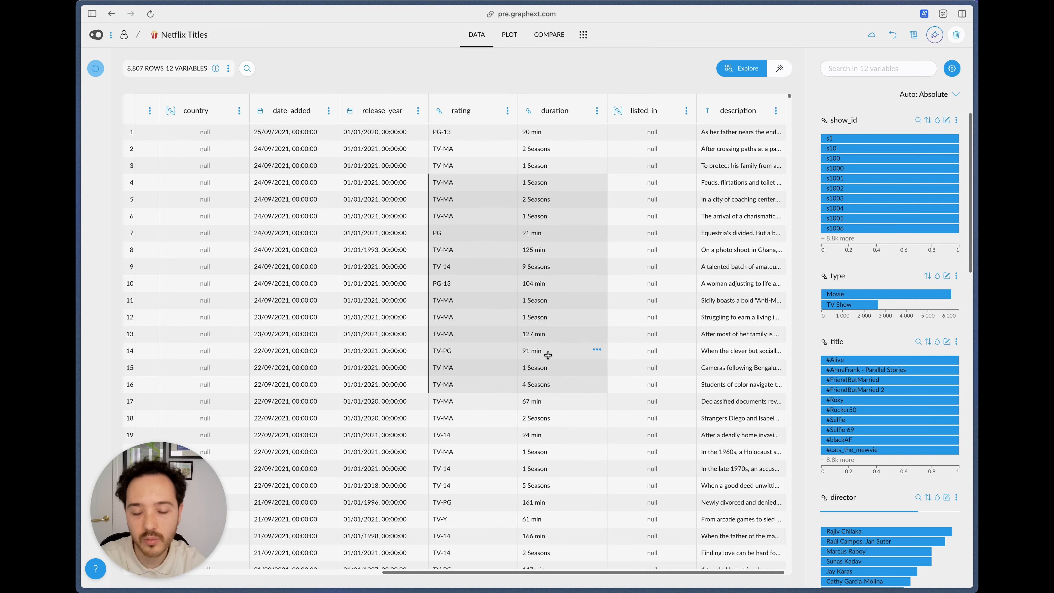
click(539, 299)
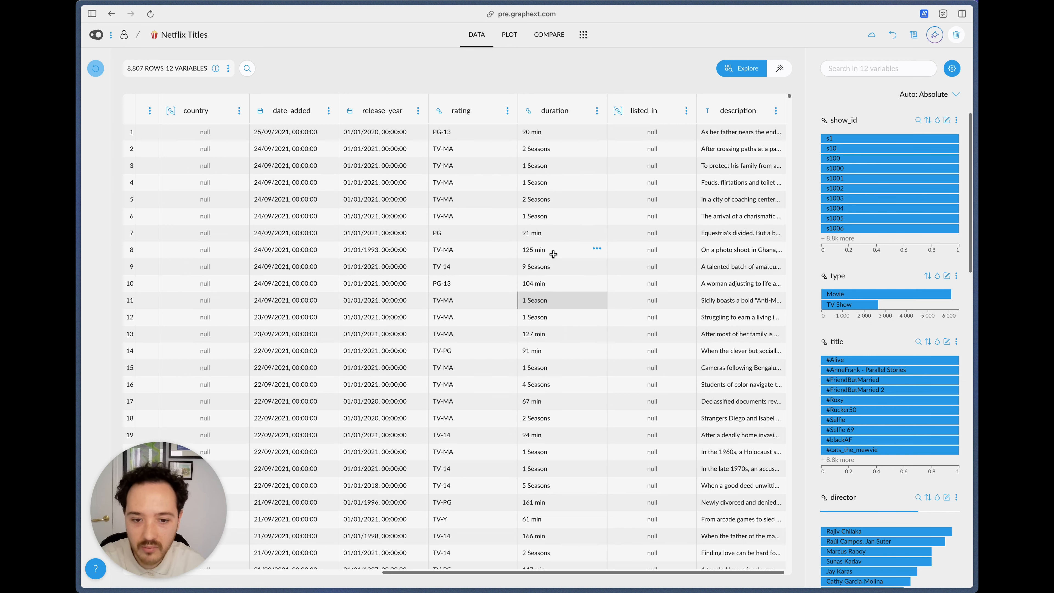
click(555, 233)
click(550, 250)
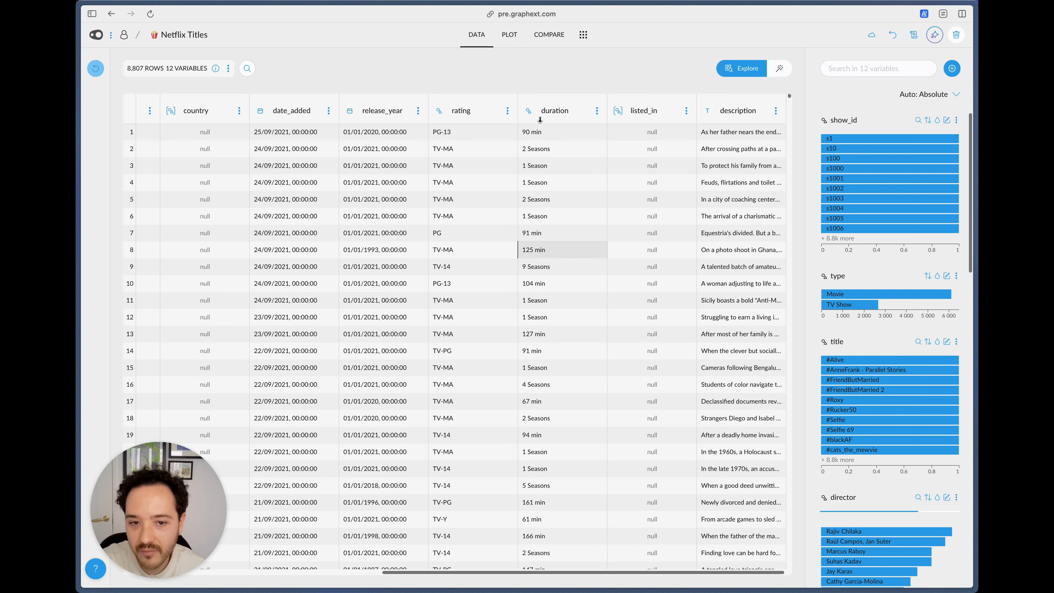
mouse_move(884, 371)
scroll(884, 370, down, 10)
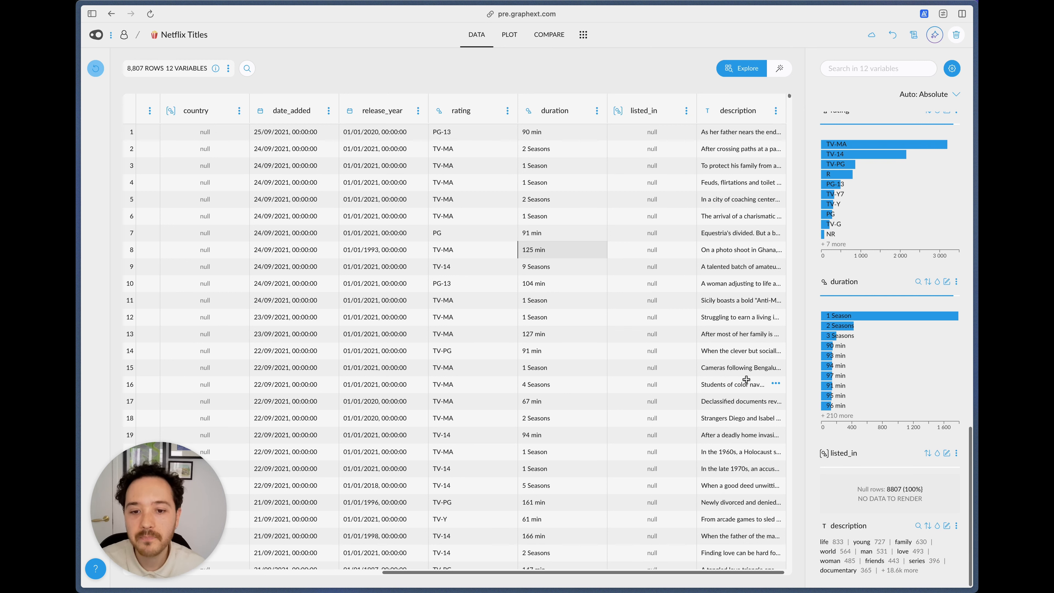
drag(483, 383, 479, 289)
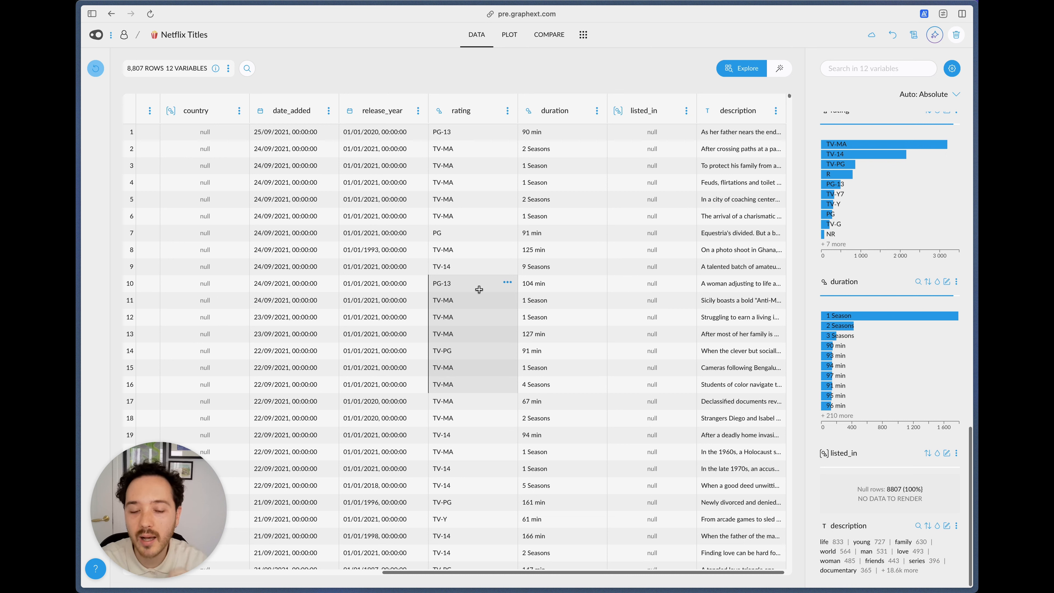
click(550, 263)
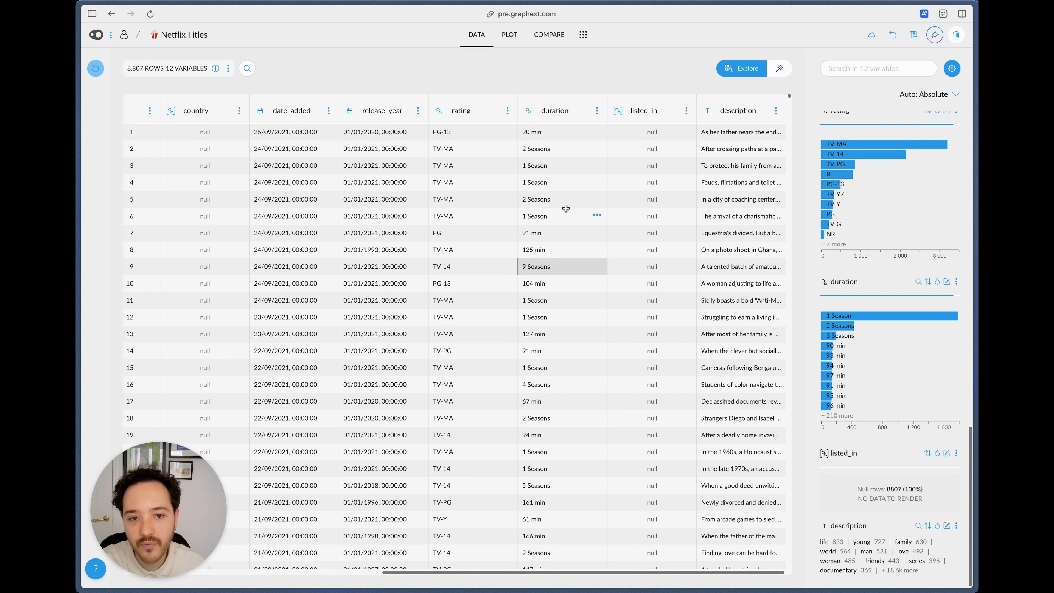
drag(566, 202, 578, 316)
click(572, 245)
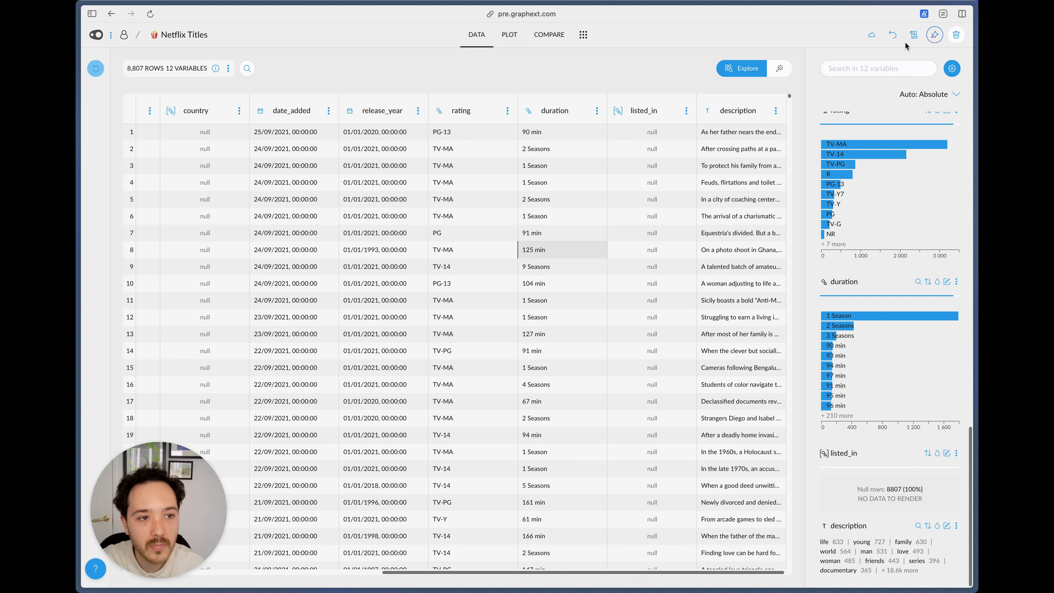
Step: Open the project steps with the recipe shown as code and dock them so the duration column remains in view
click(914, 35)
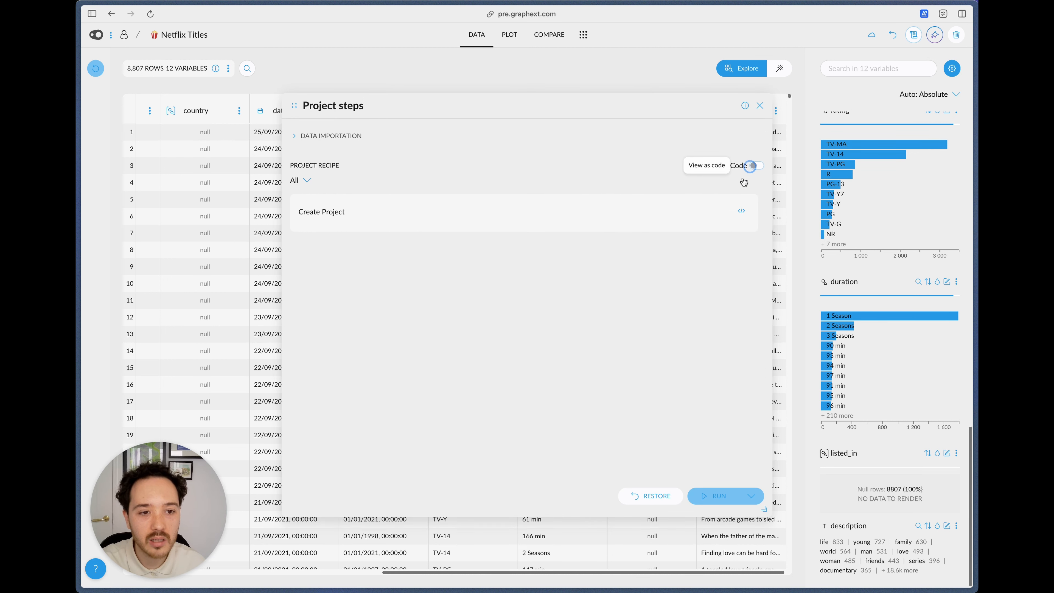
click(754, 166)
drag(294, 107, 103, 102)
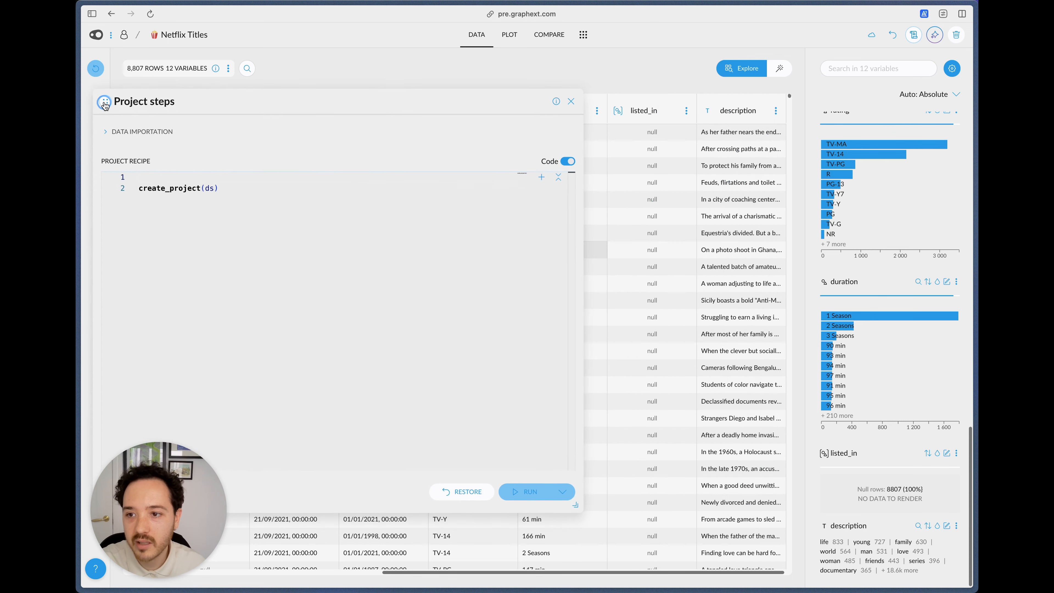
scroll(631, 290, left, 5)
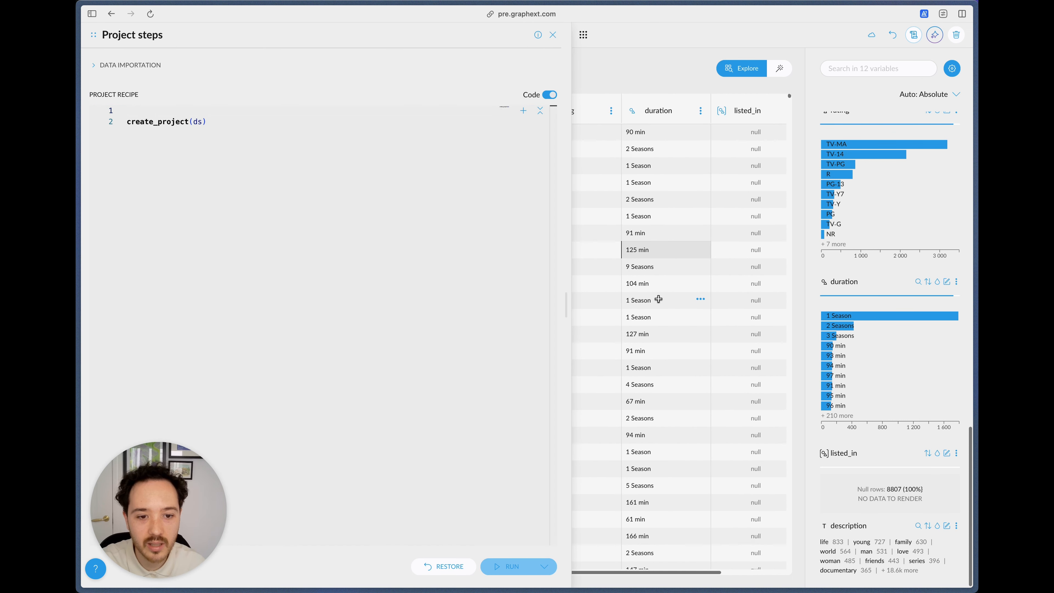
Step: Insert an extract_regex step from its autocomplete template above create_project(ds) in the recipe
click(347, 279)
key(Up)
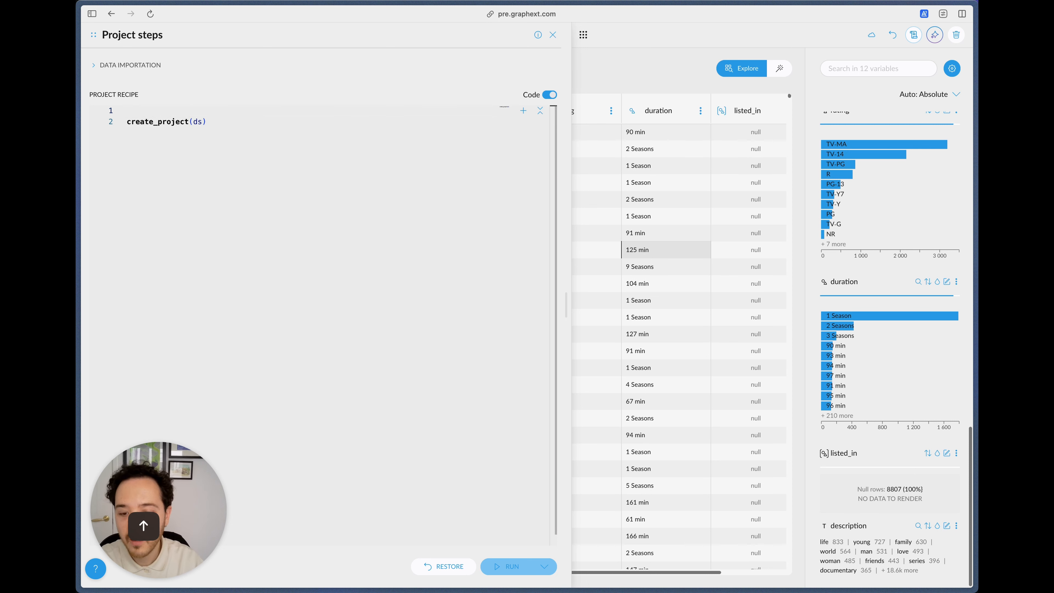
key(Return)
key(Up)
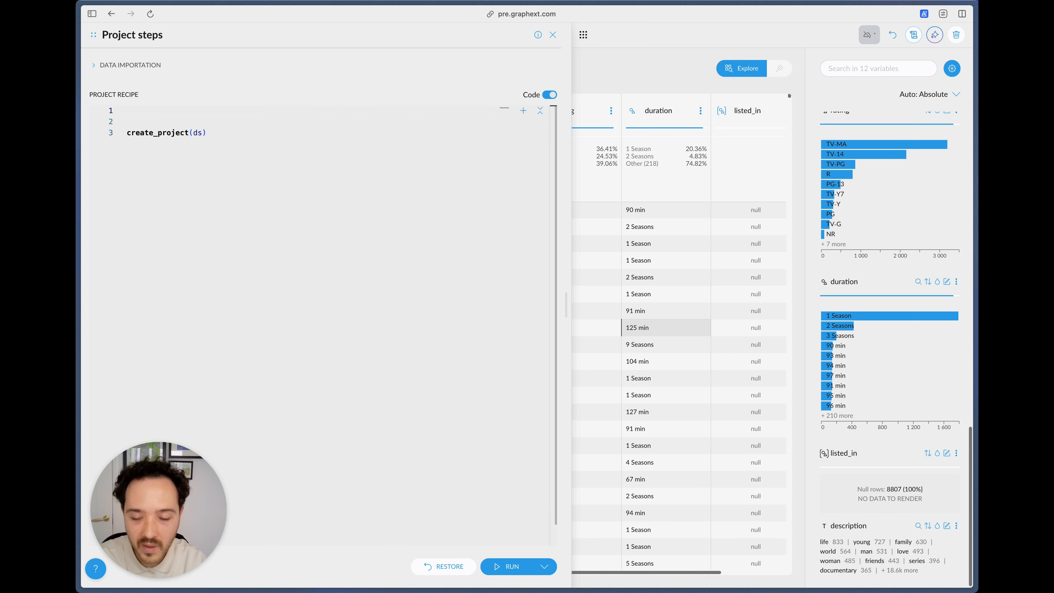
text(extracre)
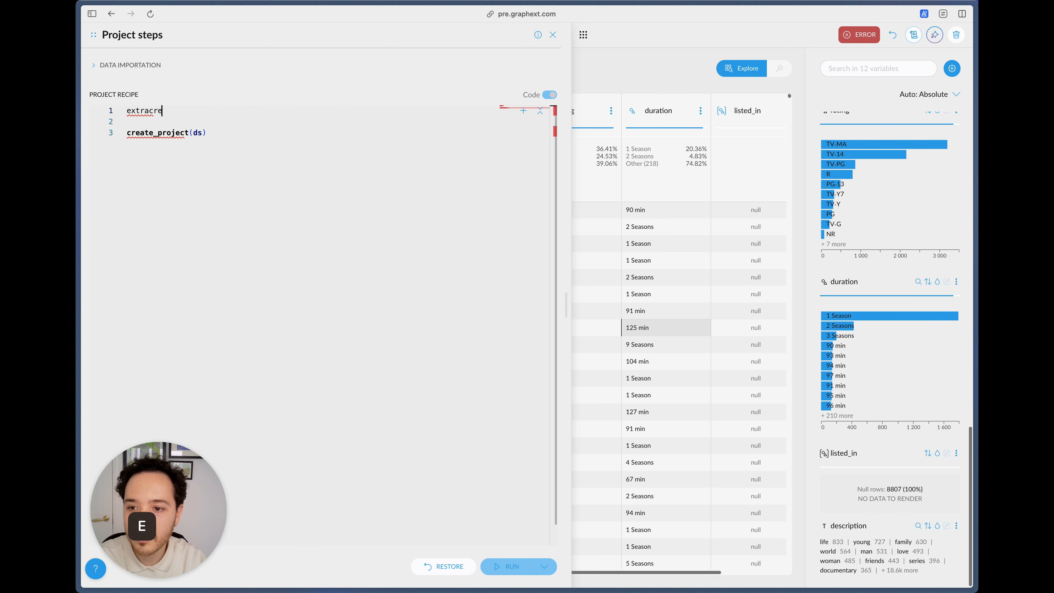
key(BackSpace)
key(BackSpace)
text(_re)
key(BackSpace)
key(BackSpace)
key(BackSpace)
text(t_reg)
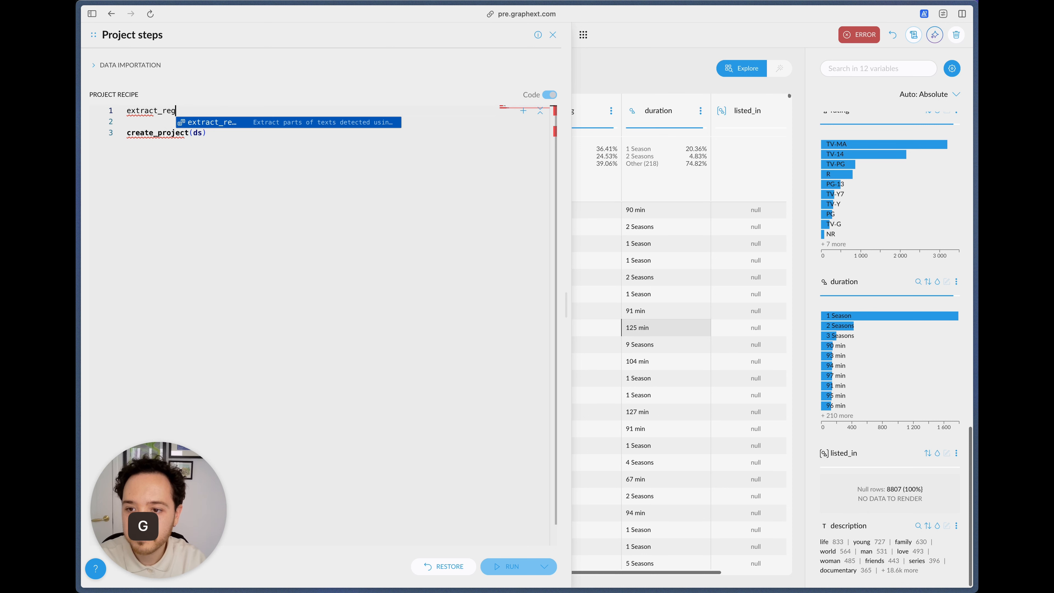
key(Tab)
Step: Replace the extract_regex step's input column placeholder with "duration"
key(Right)
key(Right)
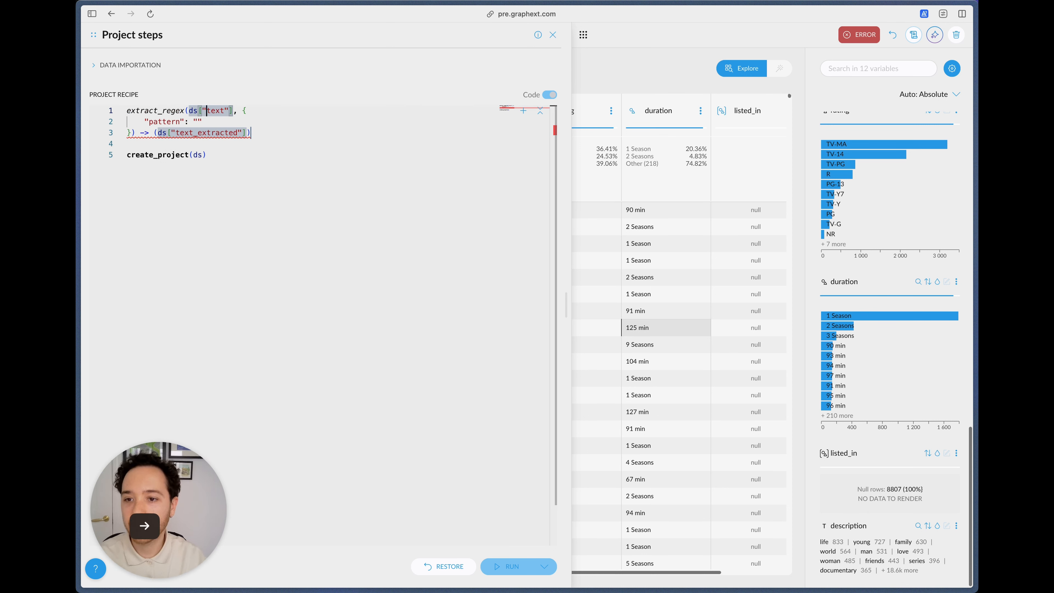
key(Right)
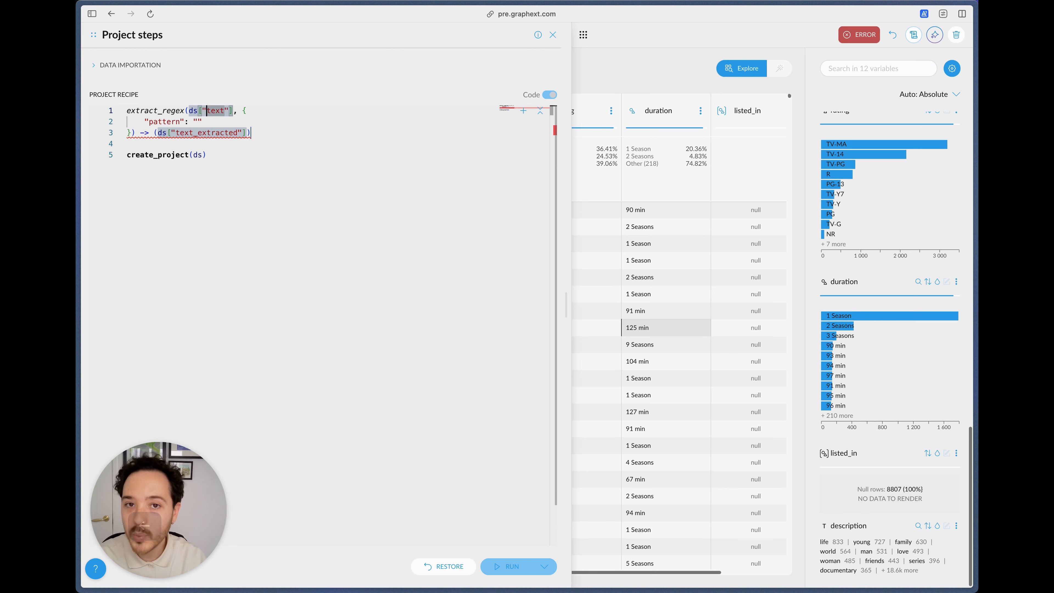
key(alt+shift+Right)
text(duration)
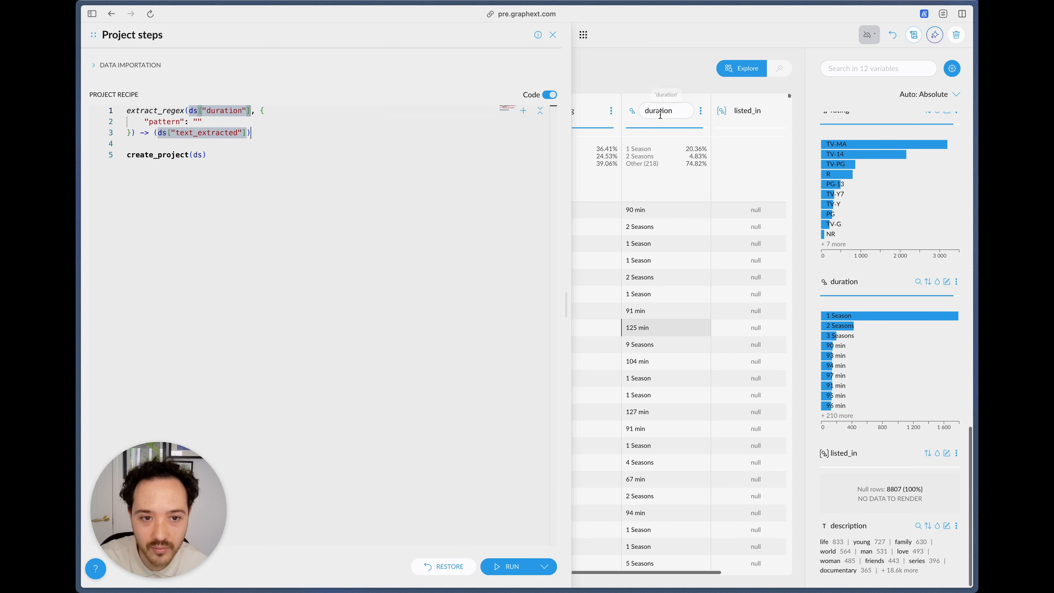
Step: Name the output column of the extract_regex step "duration_amount"
double_click(213, 132)
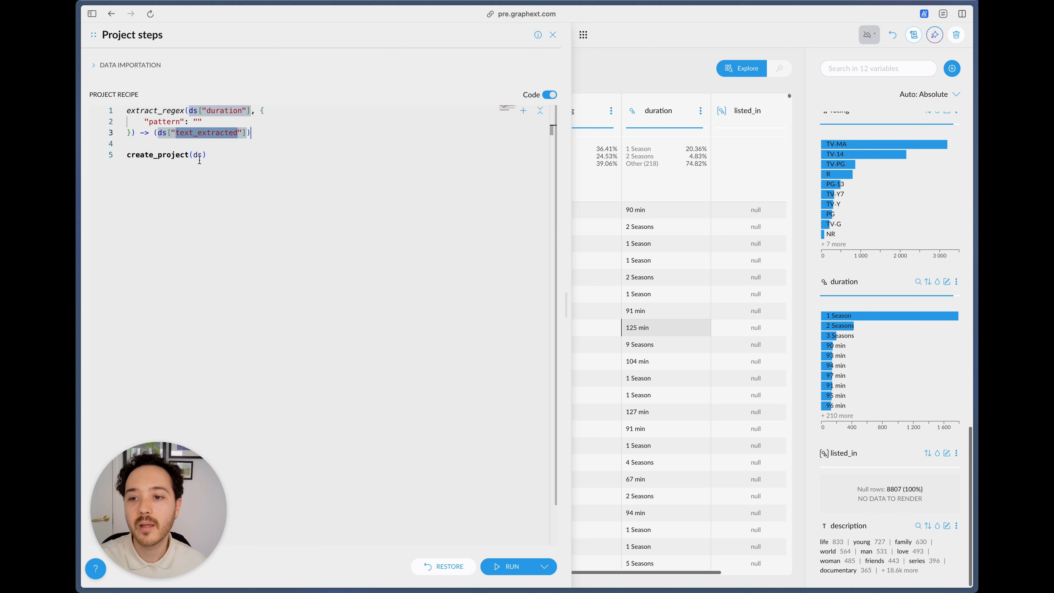
click(174, 127)
double_click(210, 133)
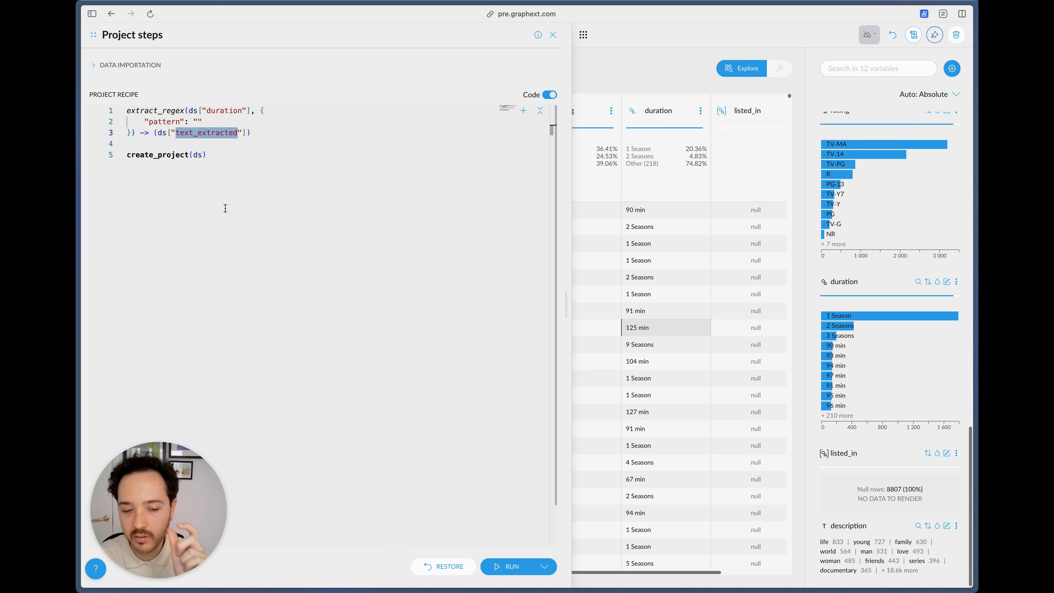
text(duration_)
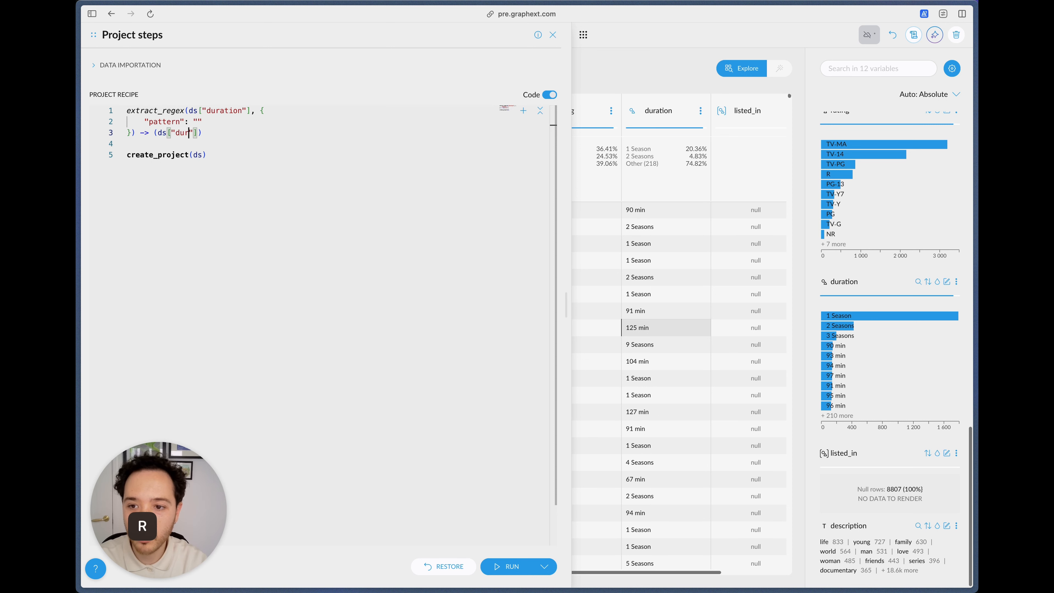
text(amount)
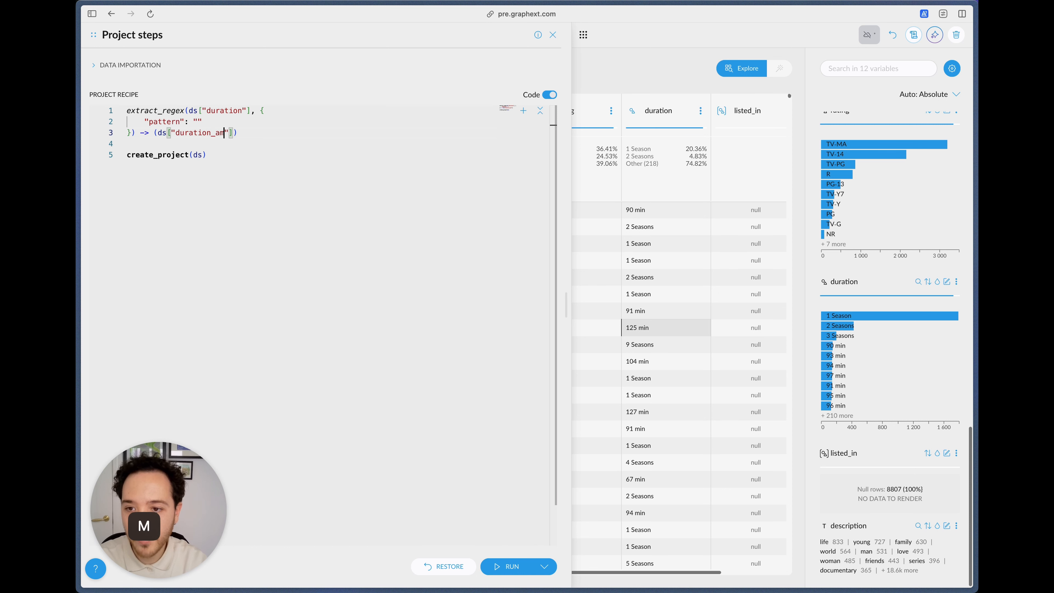
Step: Set the pattern of the extract_regex step to "\\d"
key(Left)
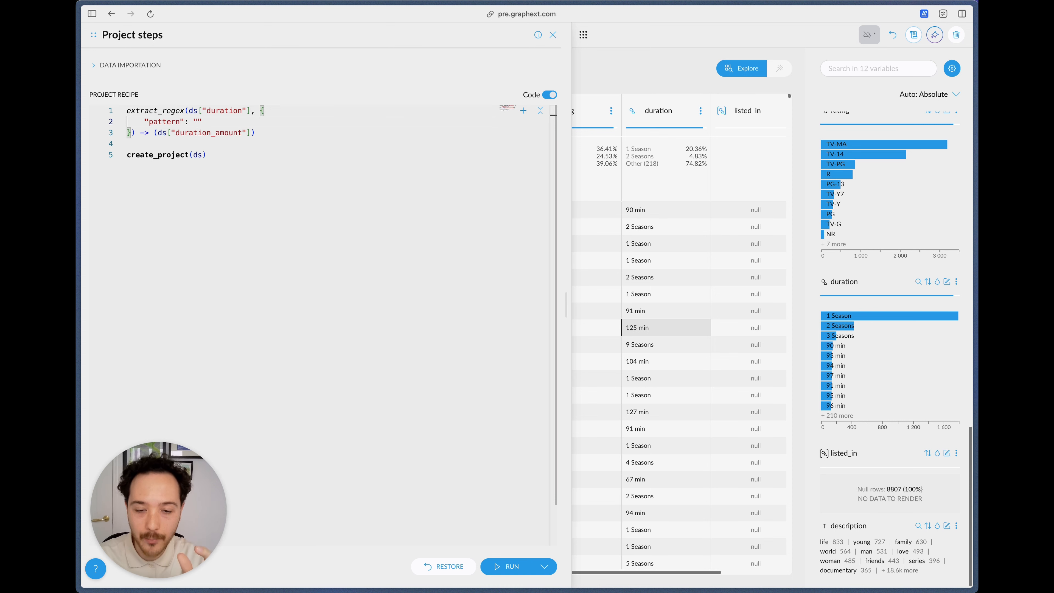
text(\dd)
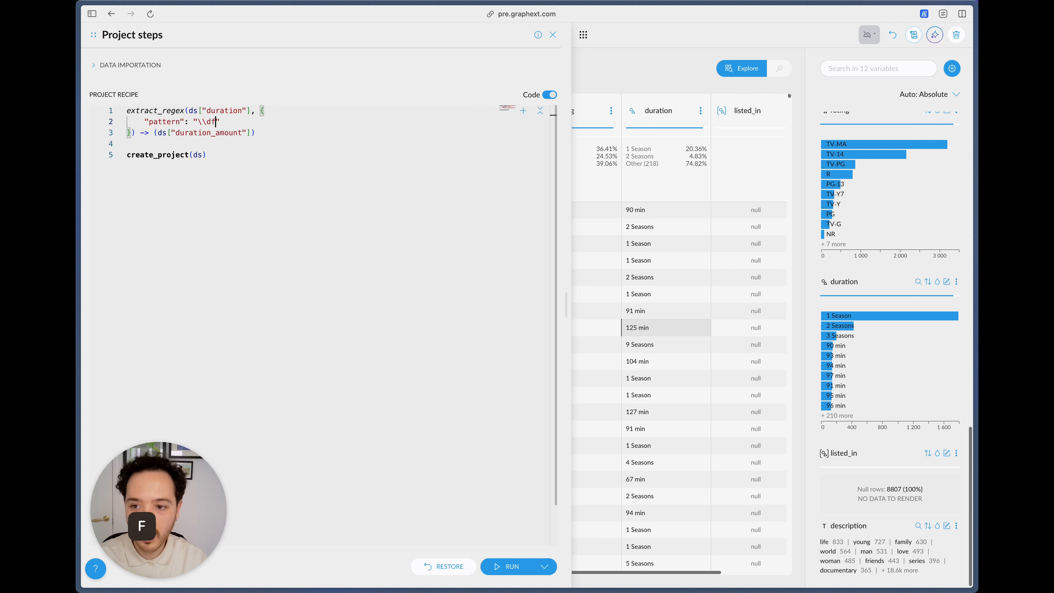
key(BackSpace)
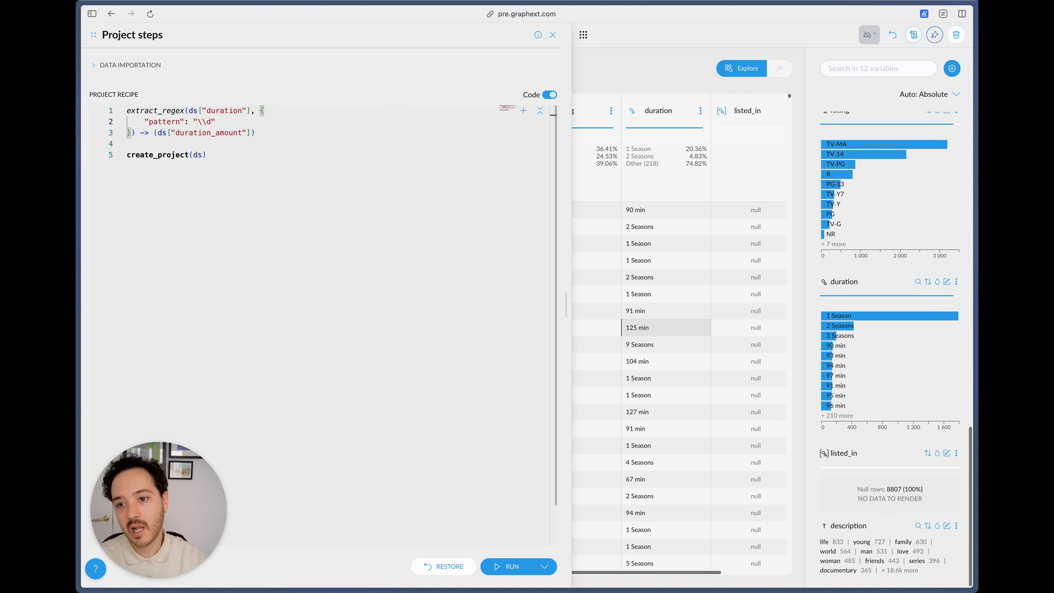
Step: Examine the double backslash and the d character in the extract_regex pattern one by one
key(shift+Right)
key(shift+Right)
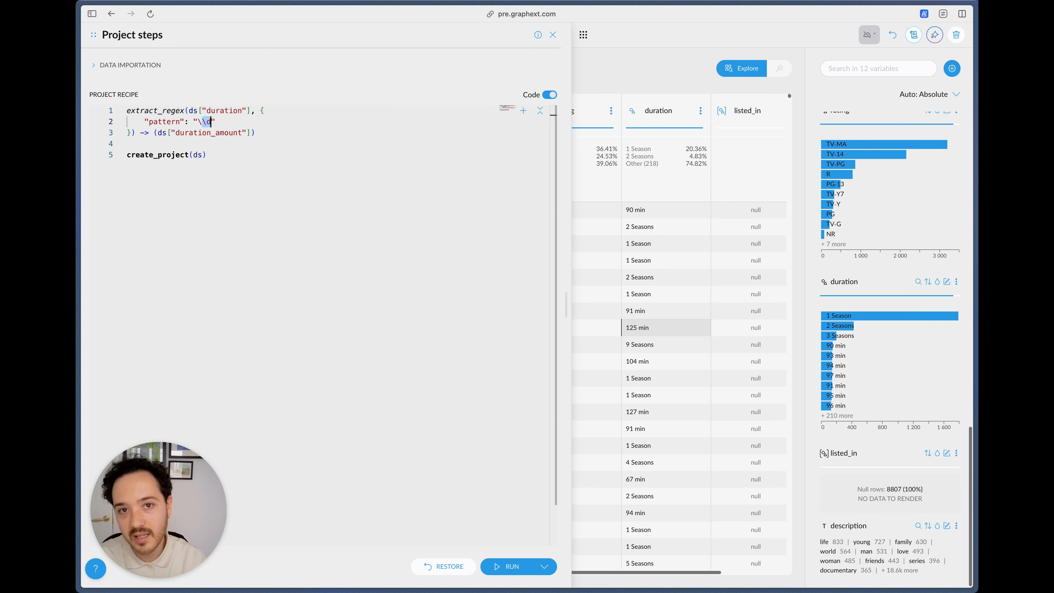
key(Left)
key(Left)
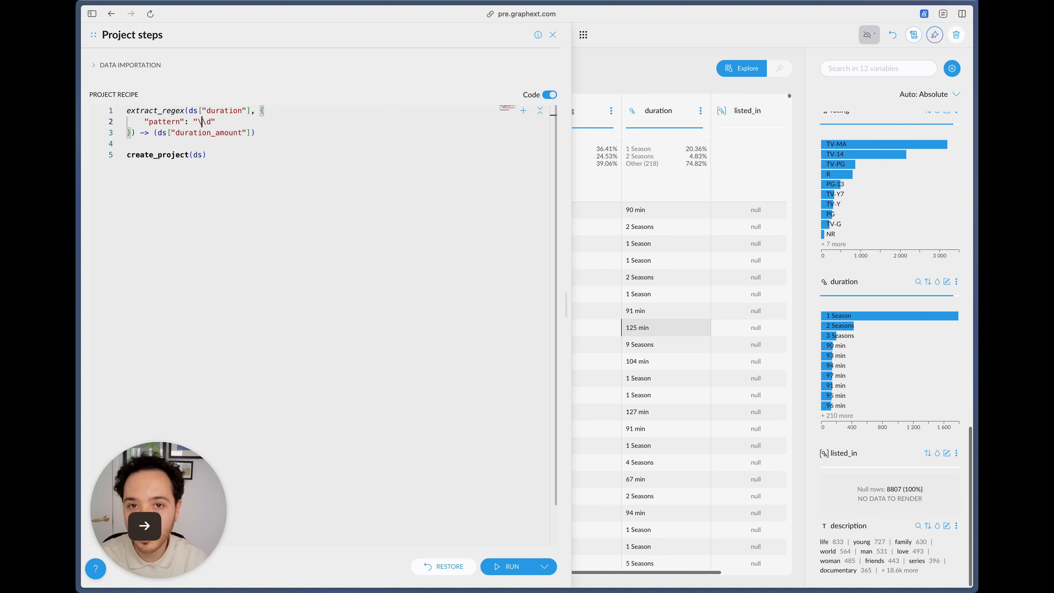
key(shift+Left)
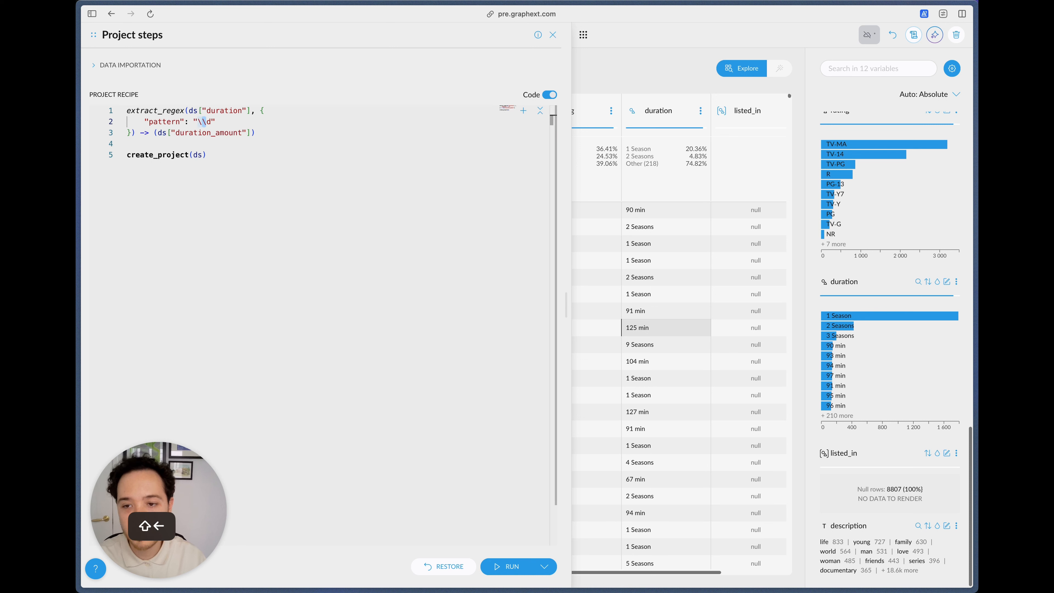
key(Right)
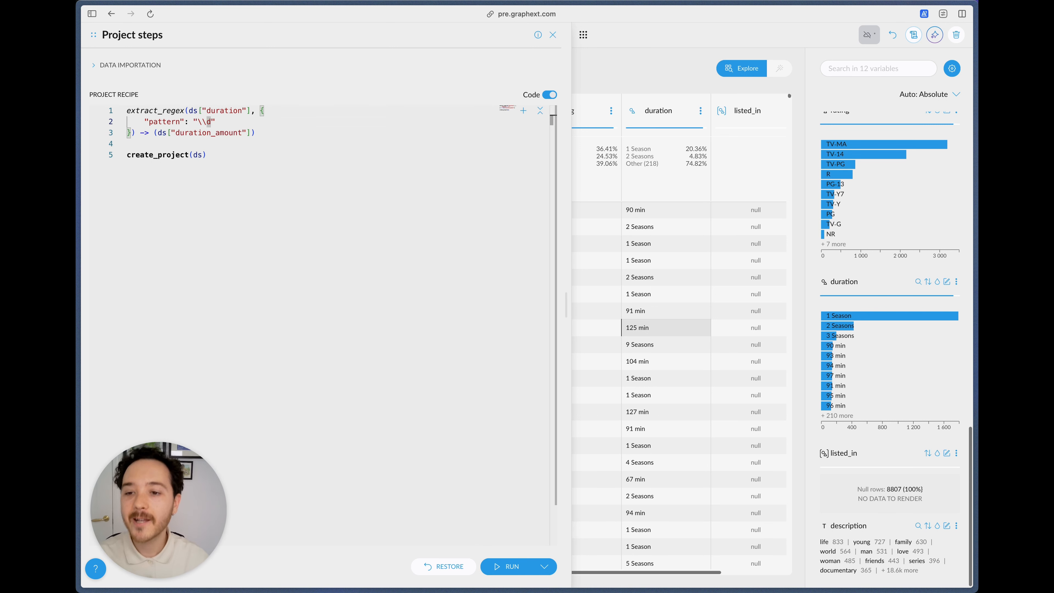
key(Right)
key(Right)
key(Left)
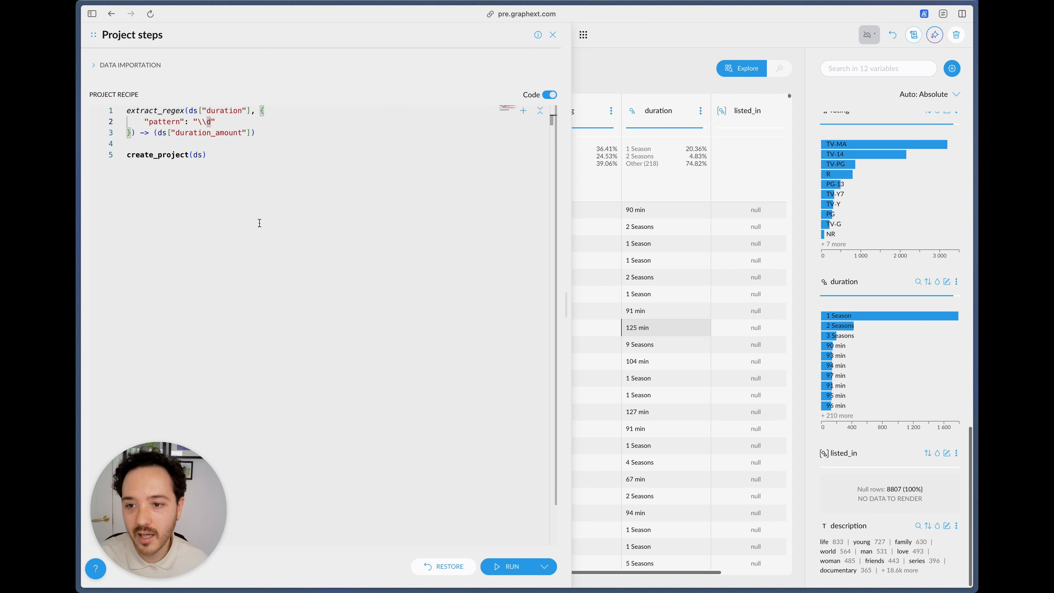
click(543, 566)
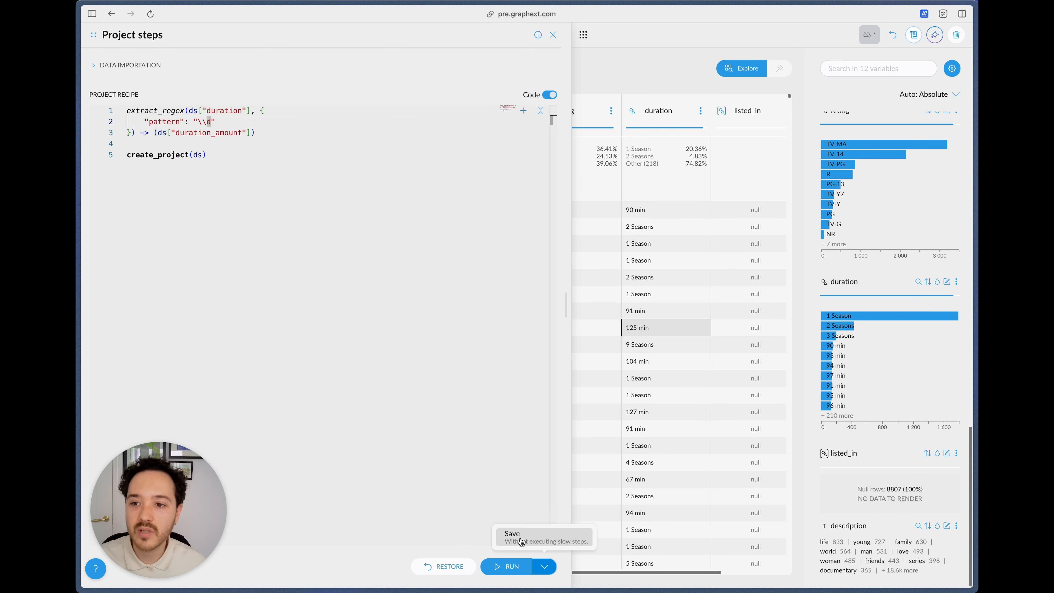
click(156, 110)
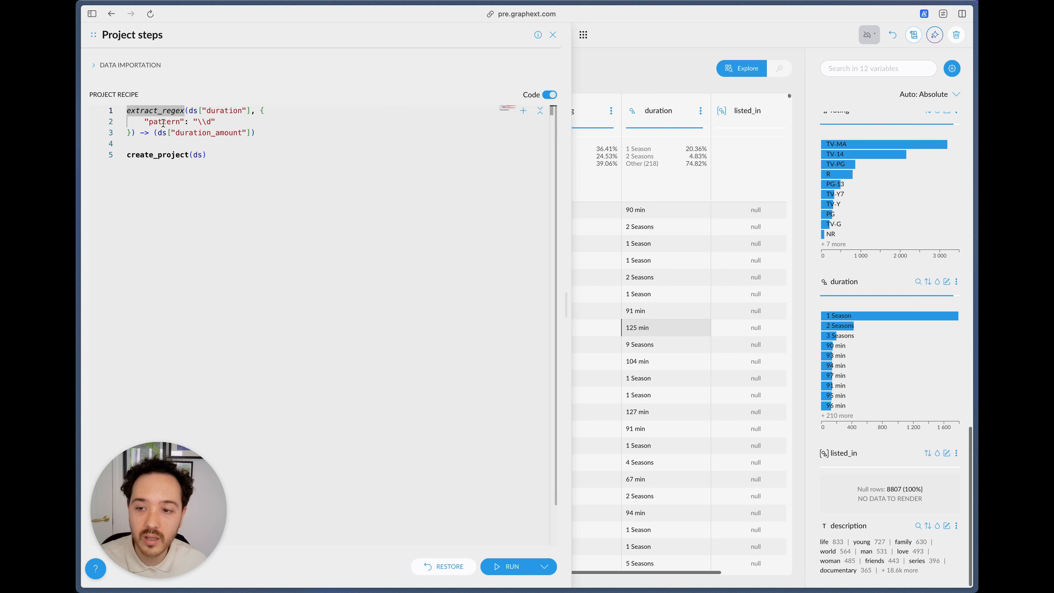
mouse_move(164, 125)
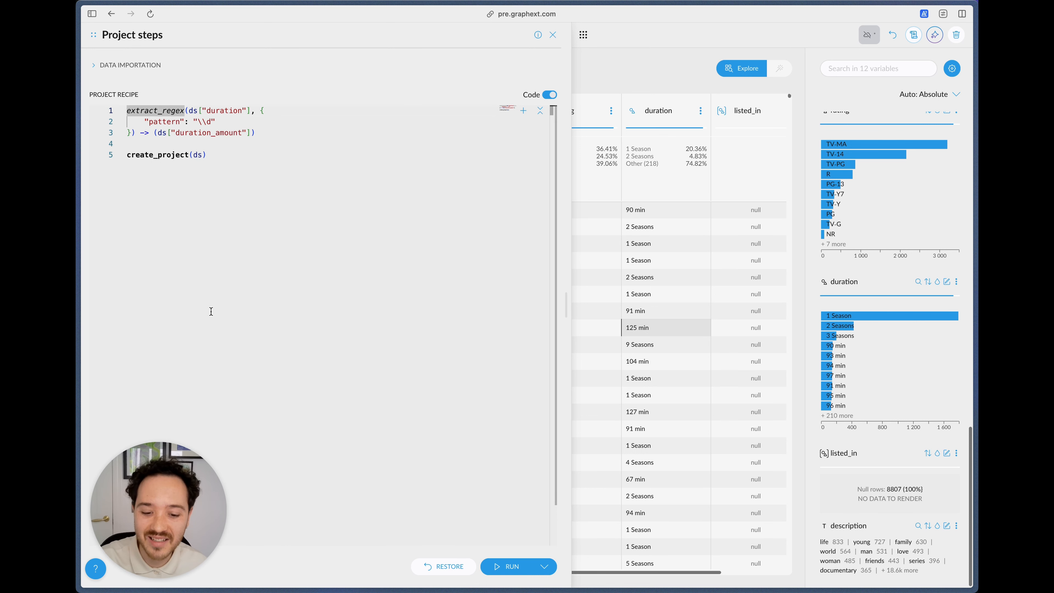
Step: Save the recipe without executing slow steps and compare the duration_amount values with the duration column
click(543, 565)
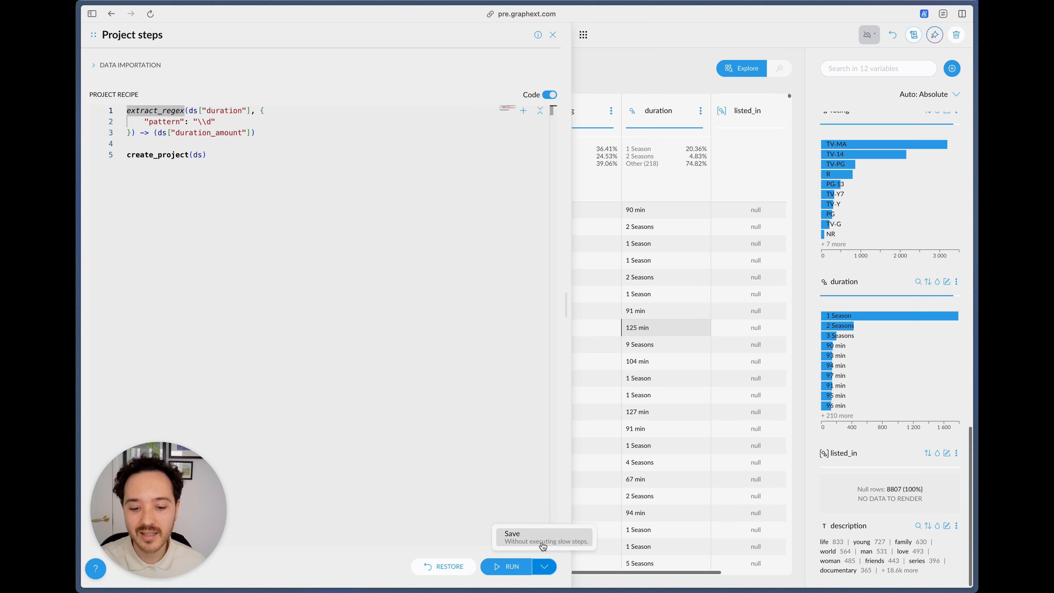
click(543, 546)
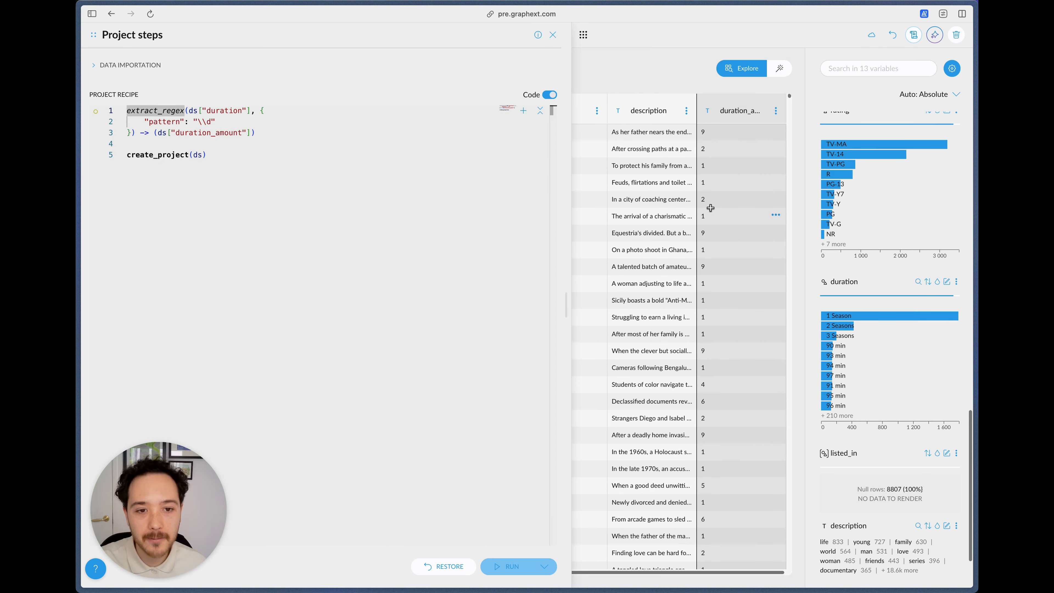
scroll(710, 208, left, 5)
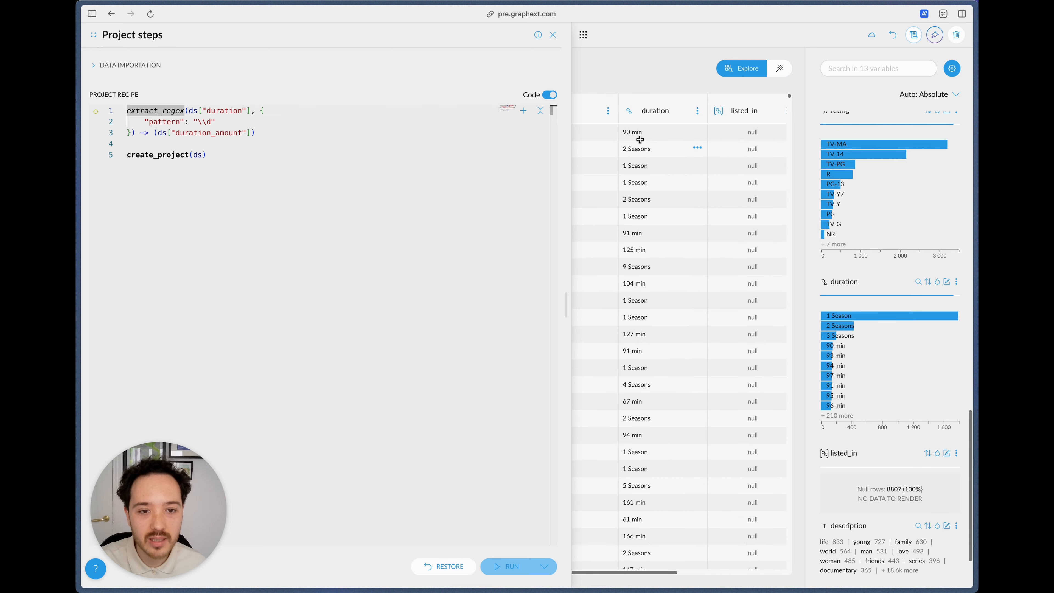
scroll(640, 139, right, 5)
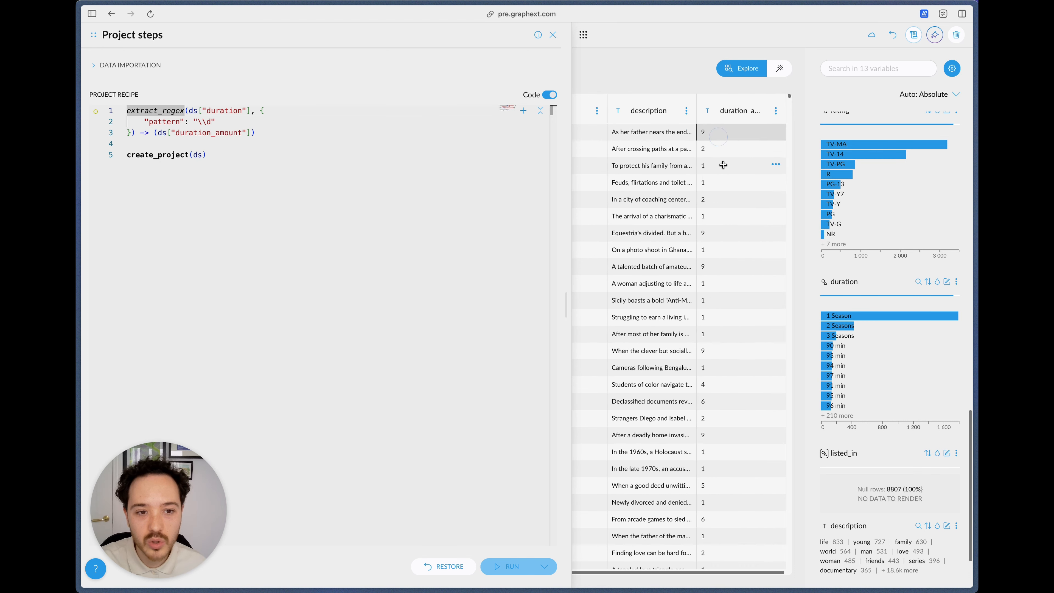
click(723, 199)
click(705, 284)
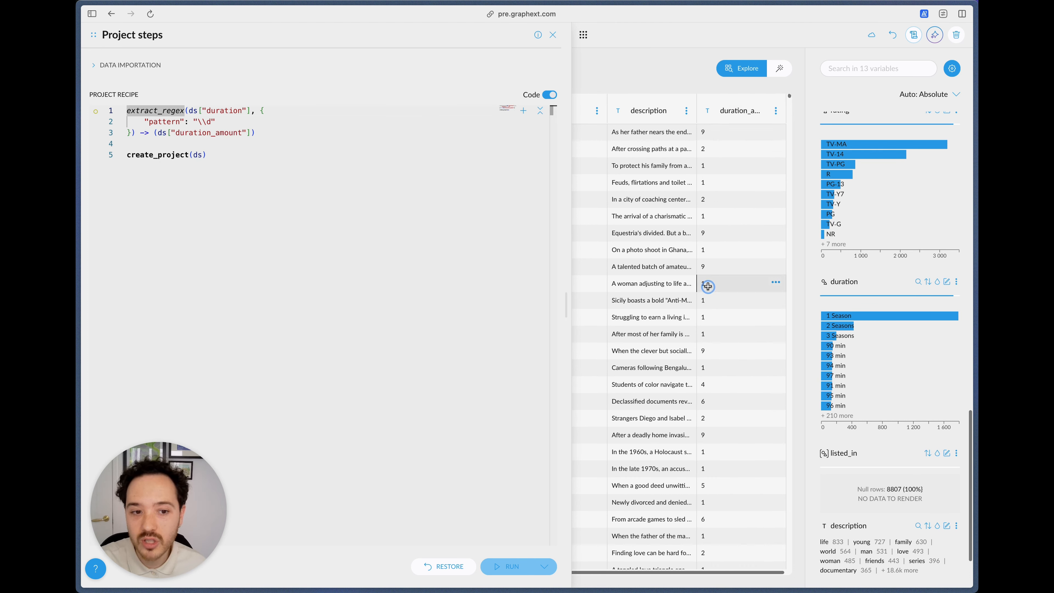
Step: Change the extract_regex pattern to "\\d+" and save the recipe without executing slow steps
click(205, 122)
text(\d)
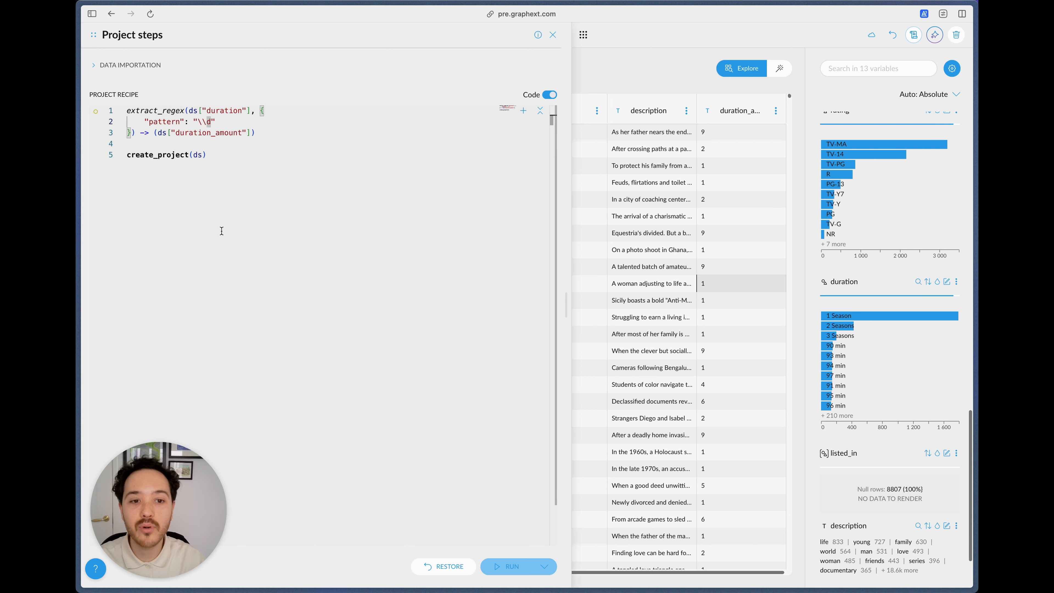
text(+)
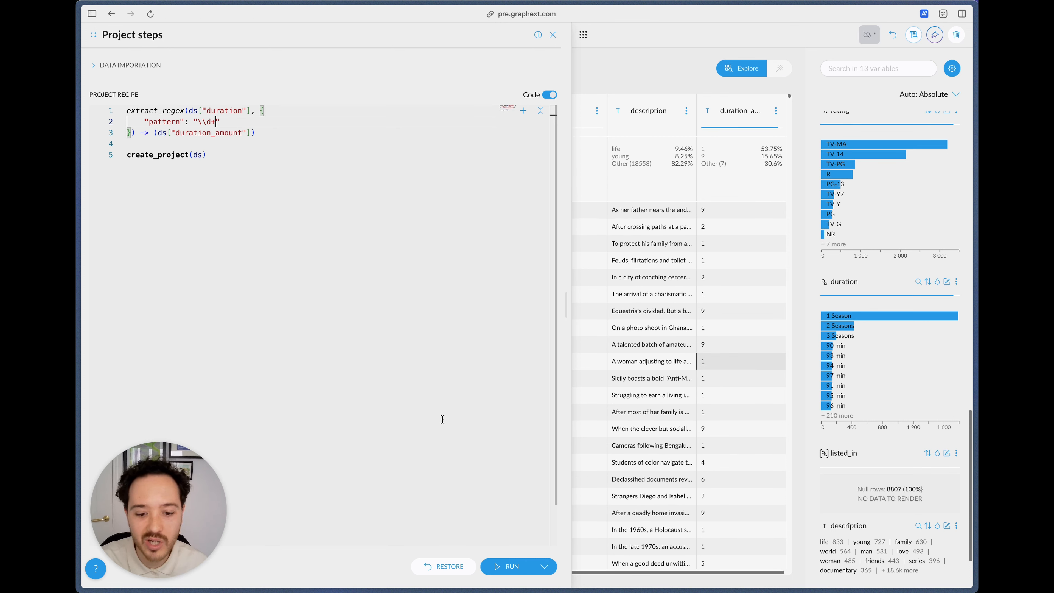
click(545, 566)
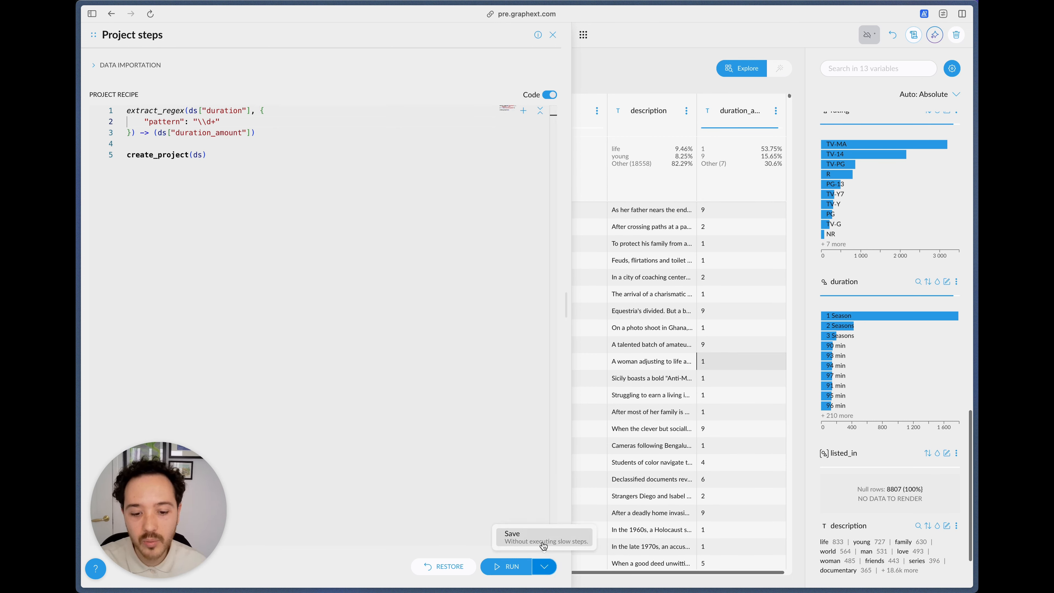
click(544, 542)
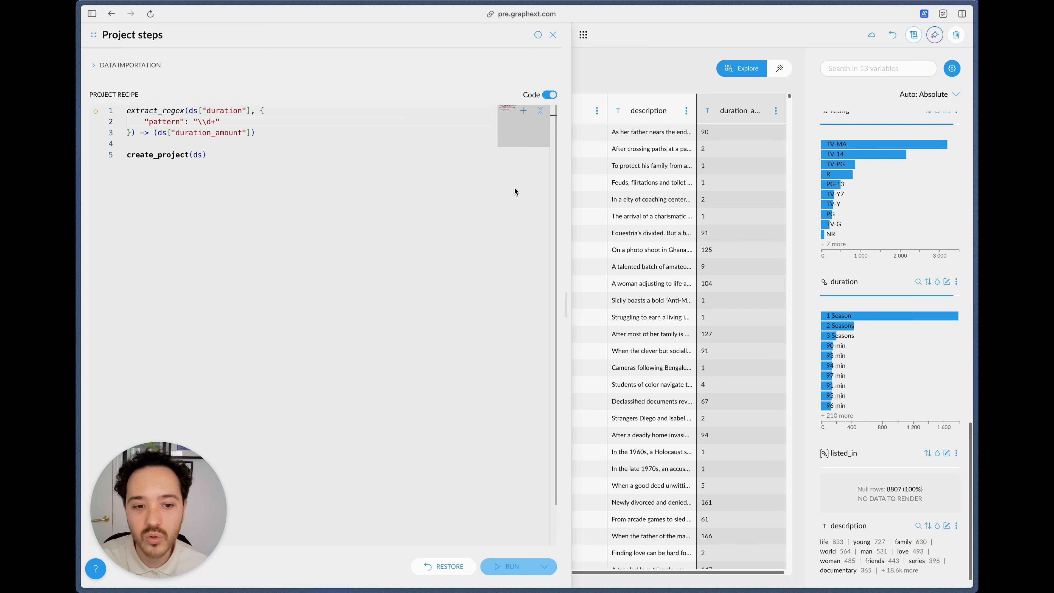
Step: Convert the duration_amount column to the number type, review the resulting cast step, and run the recipe
click(303, 127)
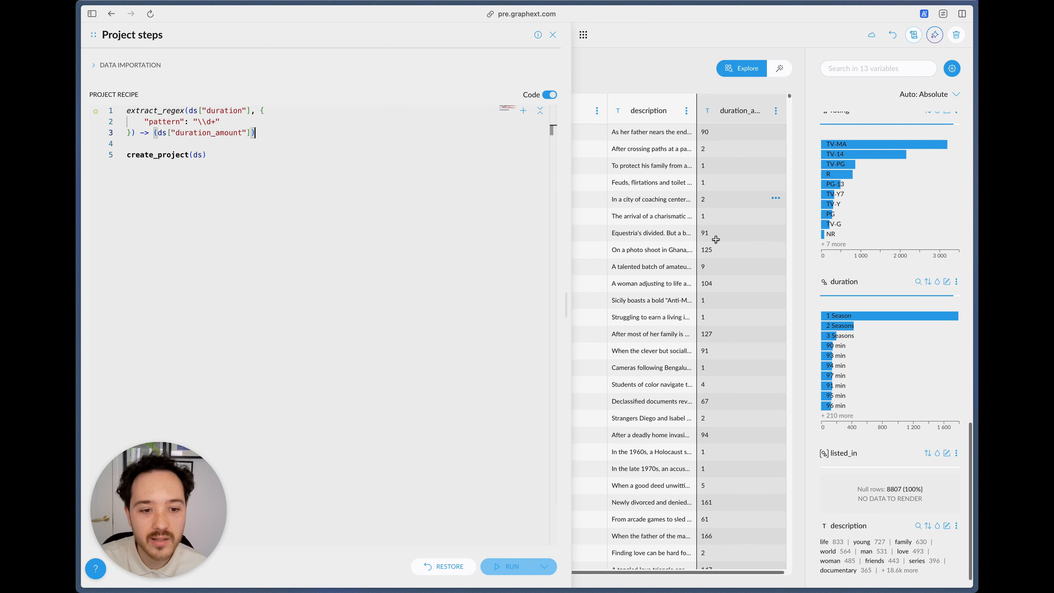
click(707, 110)
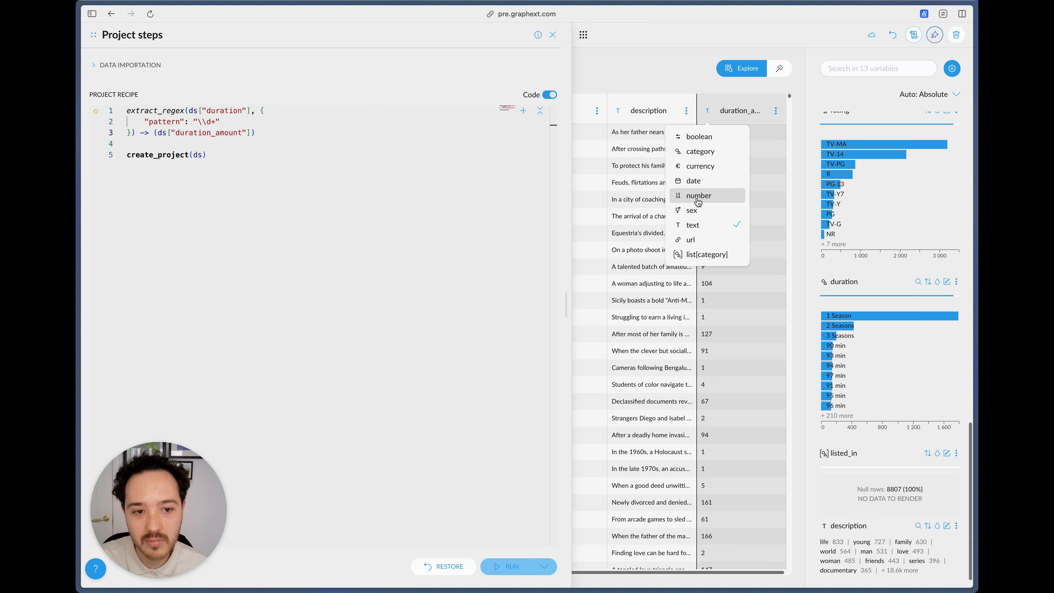
click(708, 196)
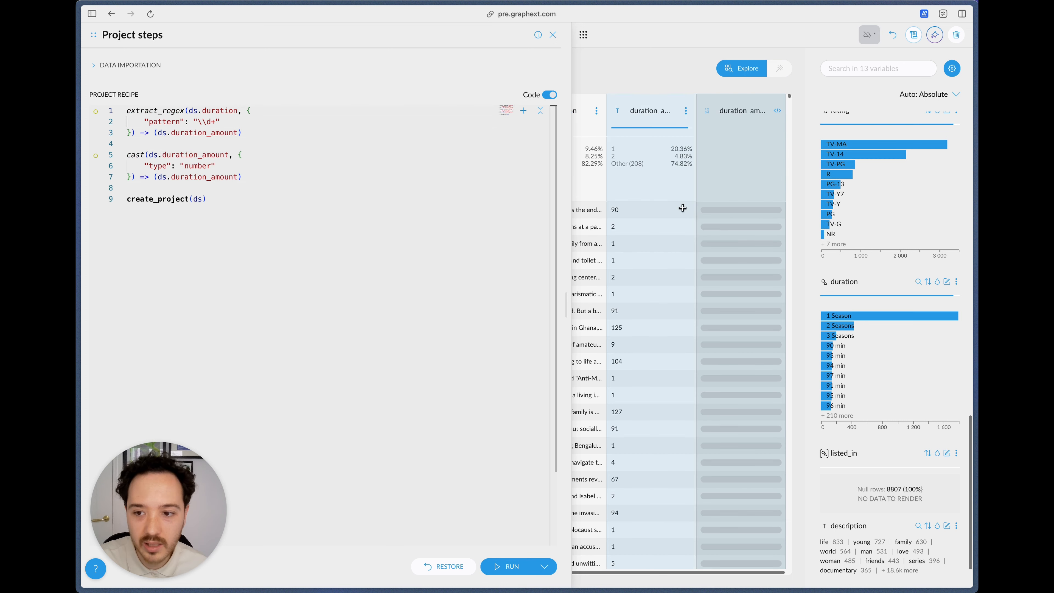
drag(242, 171, 127, 155)
click(181, 162)
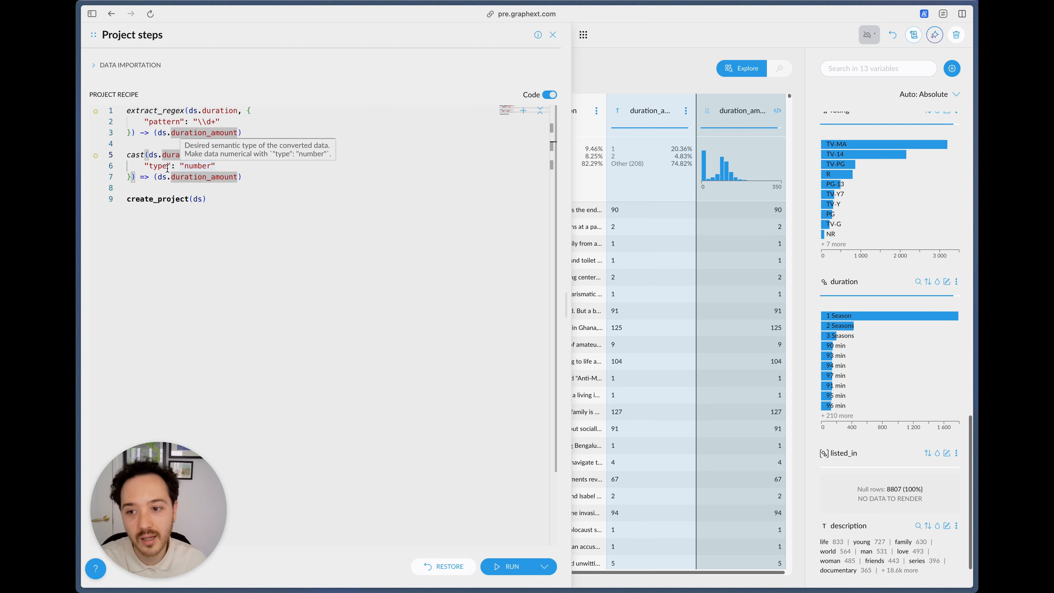
click(197, 165)
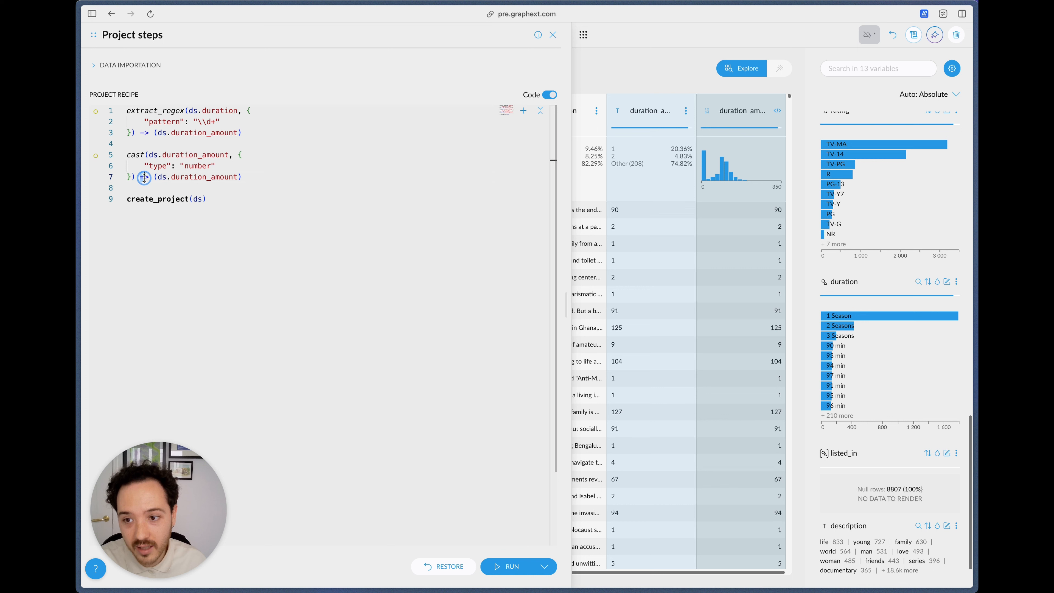
click(147, 221)
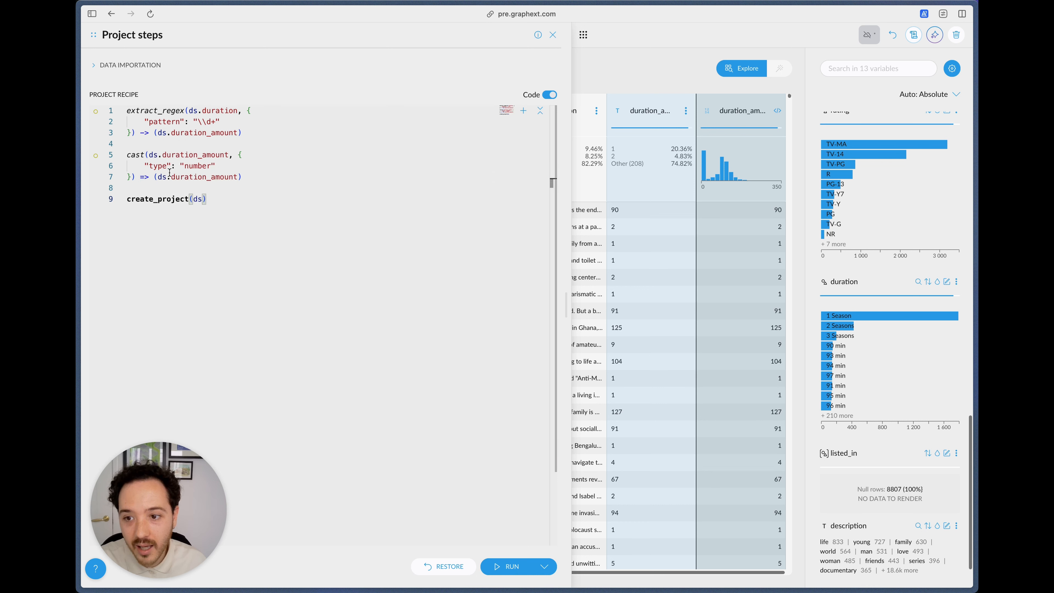
double_click(180, 176)
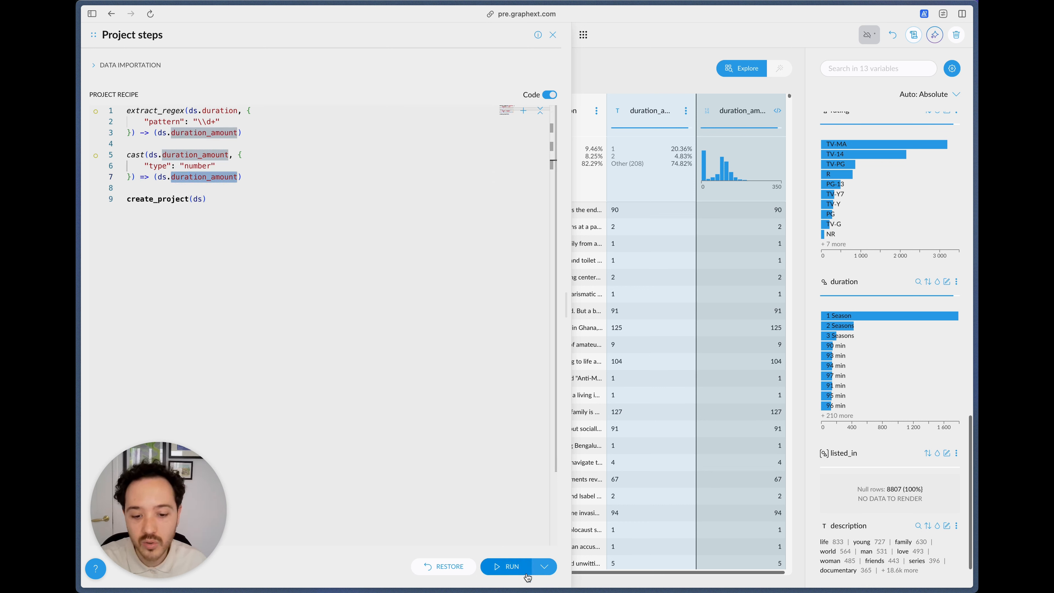
click(510, 566)
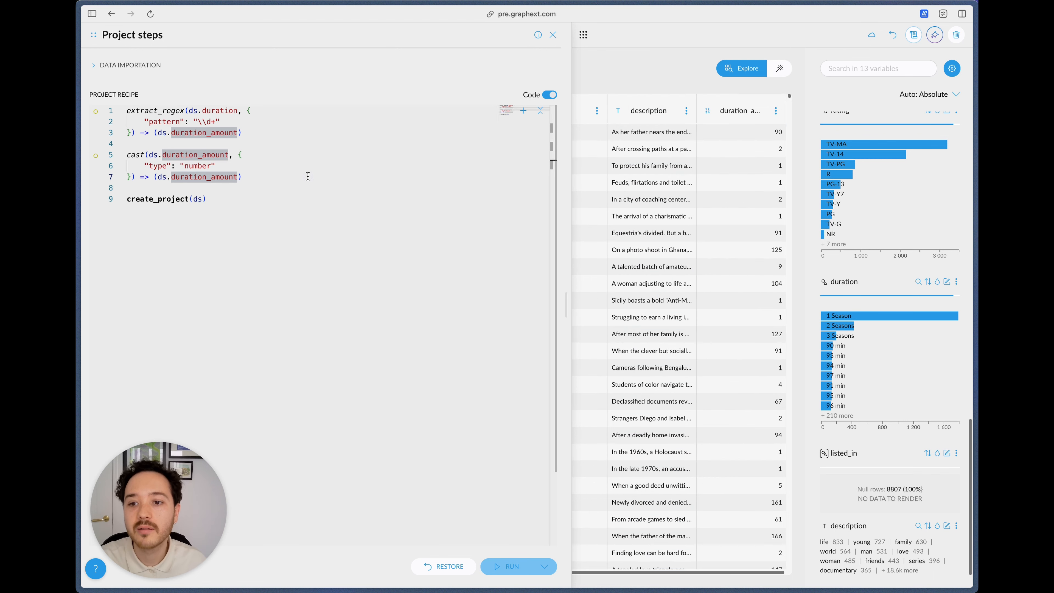
Step: Duplicate the extract_regex step between the cast step and create_project in the recipe code
click(308, 176)
scroll(892, 365, down, 3)
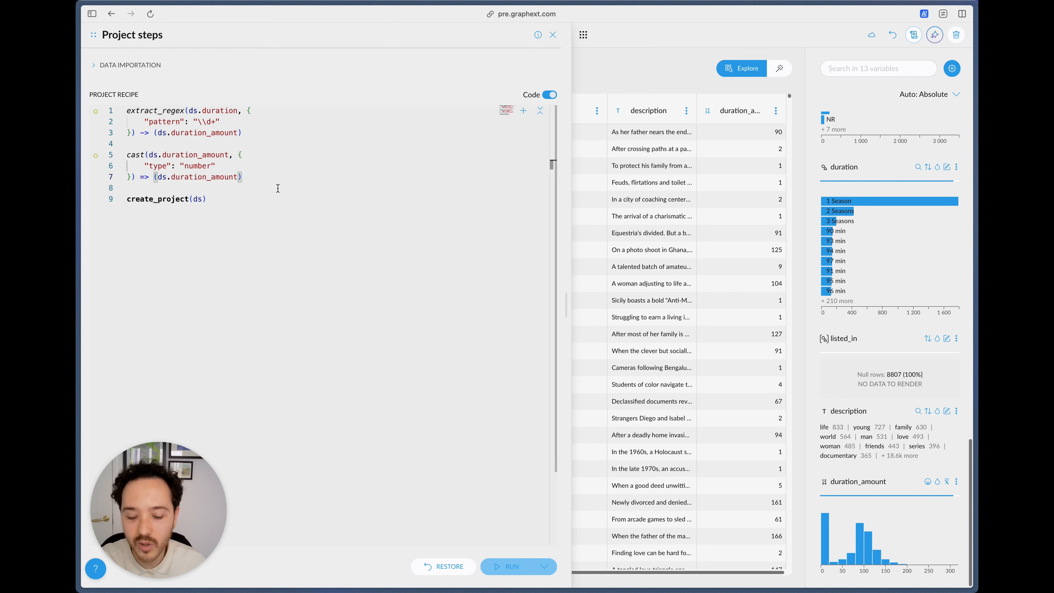
key(Return)
key(Return)
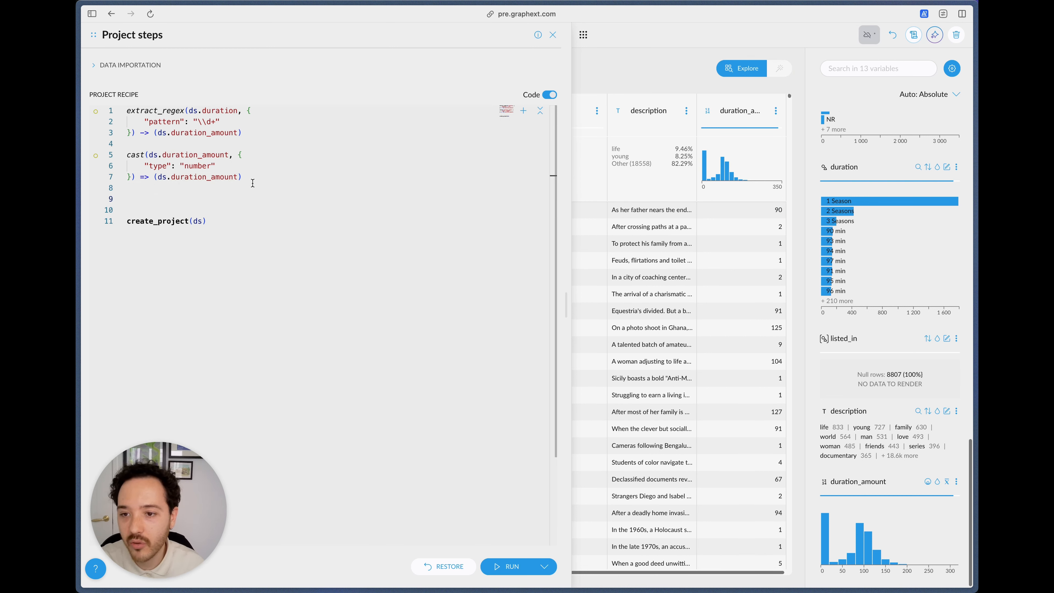
drag(241, 132, 127, 108)
key(super+c)
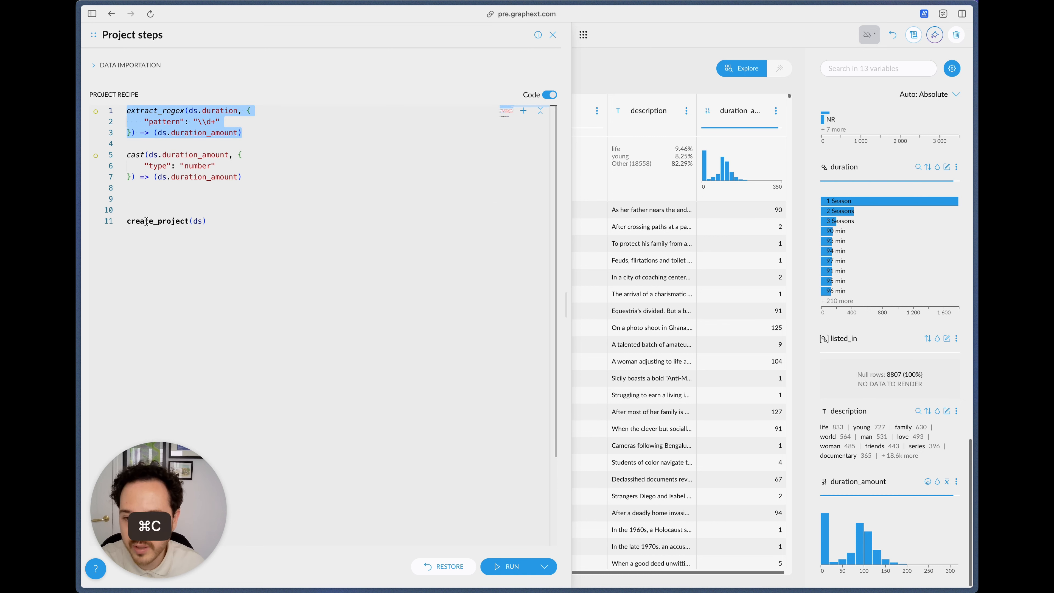
click(145, 199)
key(super+v)
click(207, 200)
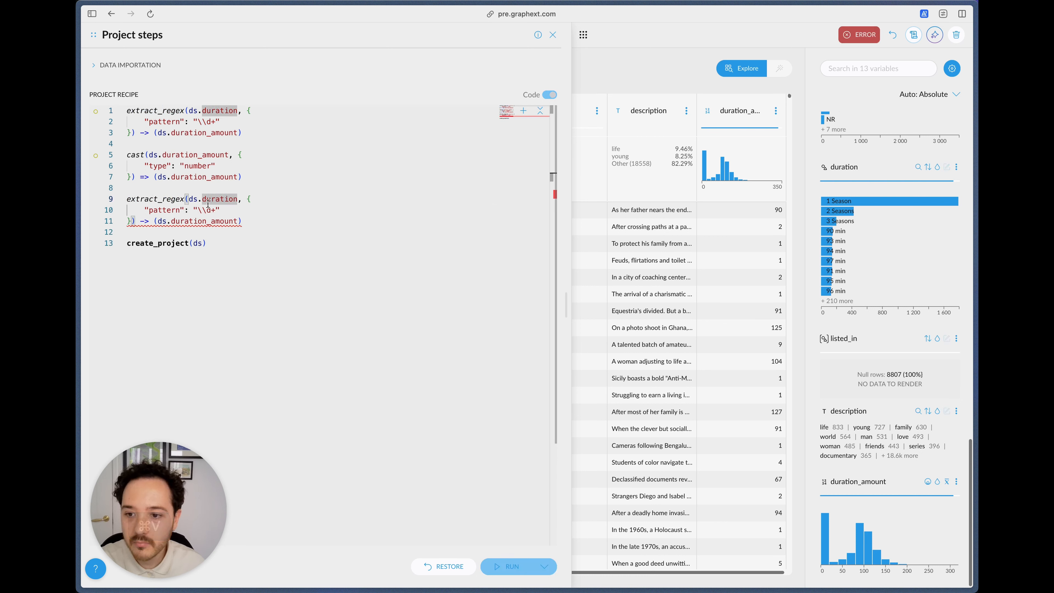
Step: Set the pattern of the copied extract_regex step to "min|Seasons?"
click(216, 210)
key(BackSpace)
key(BackSpace)
key(BackSpace)
key(BackSpace)
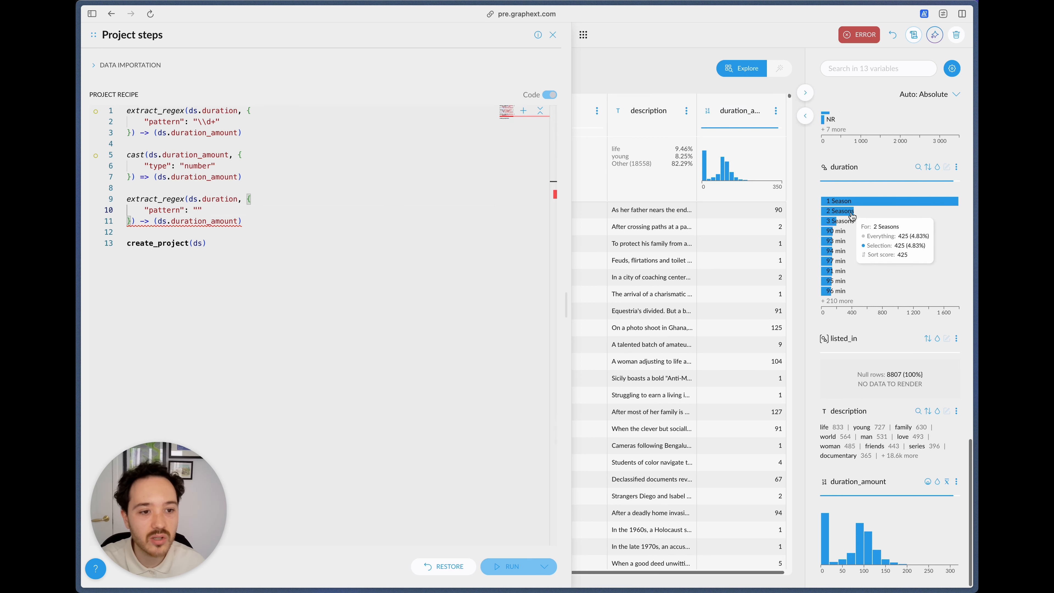
text(min)
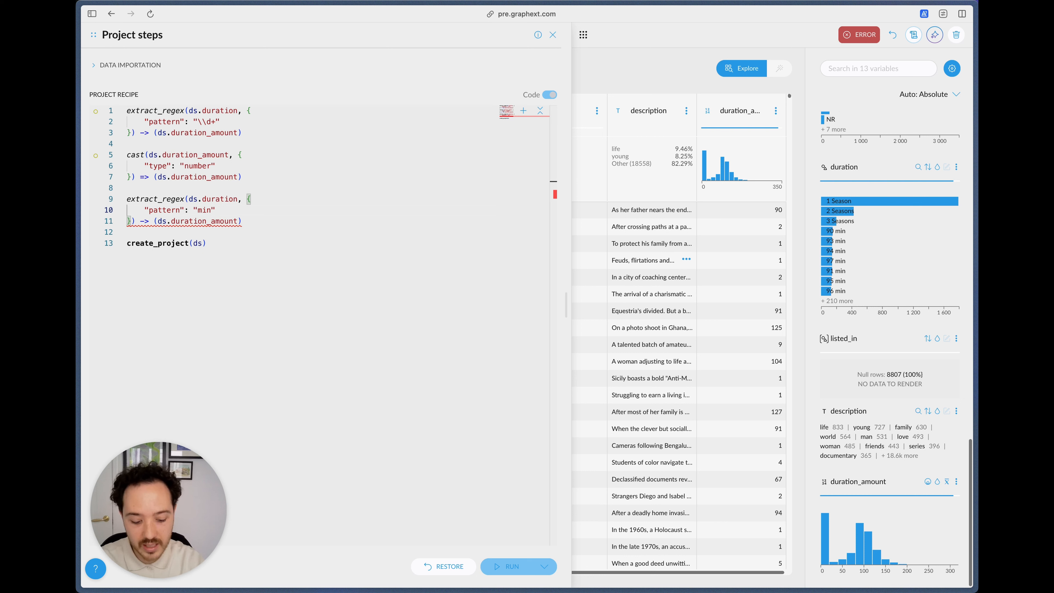
text(|)
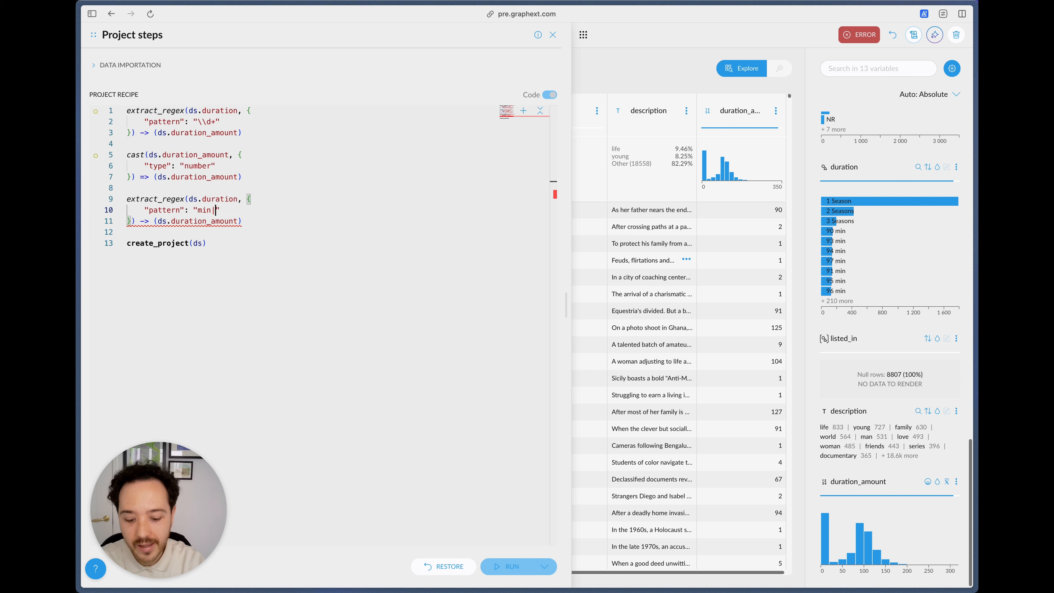
text(Seasons)
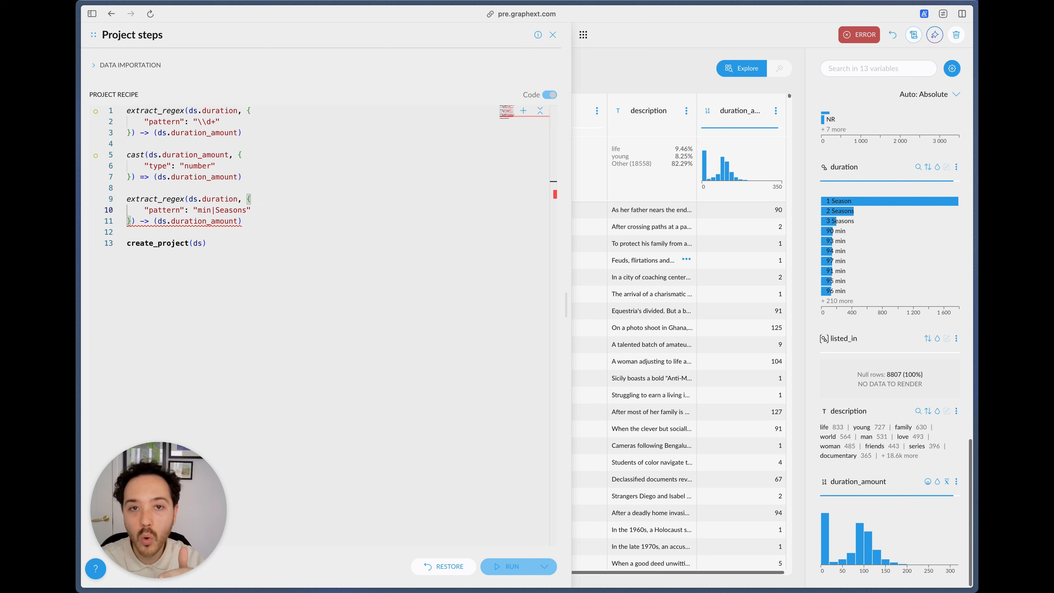
text(?)
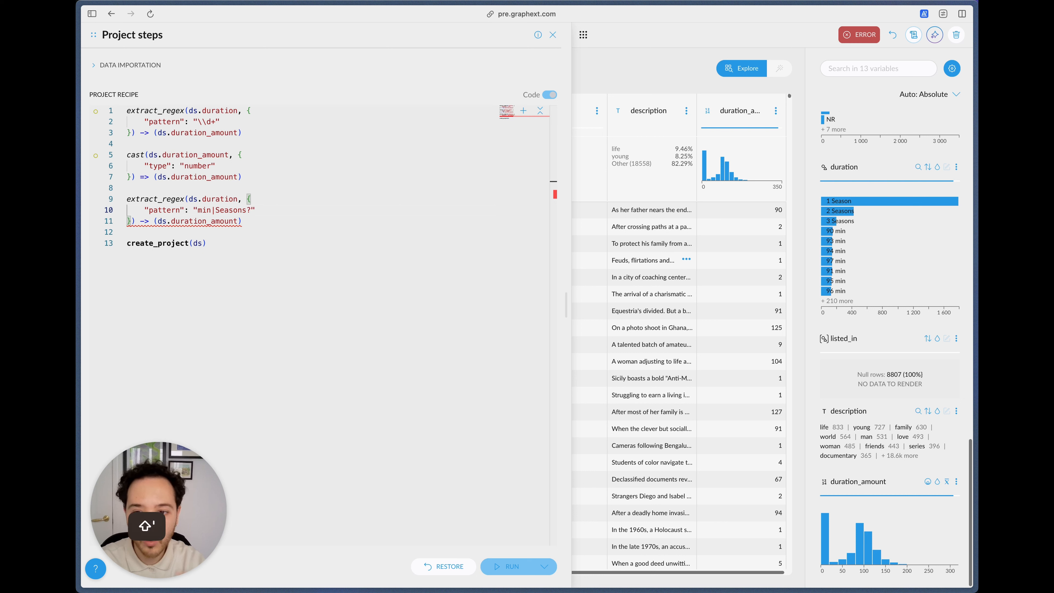
key(shift+Left)
key(shift+Left)
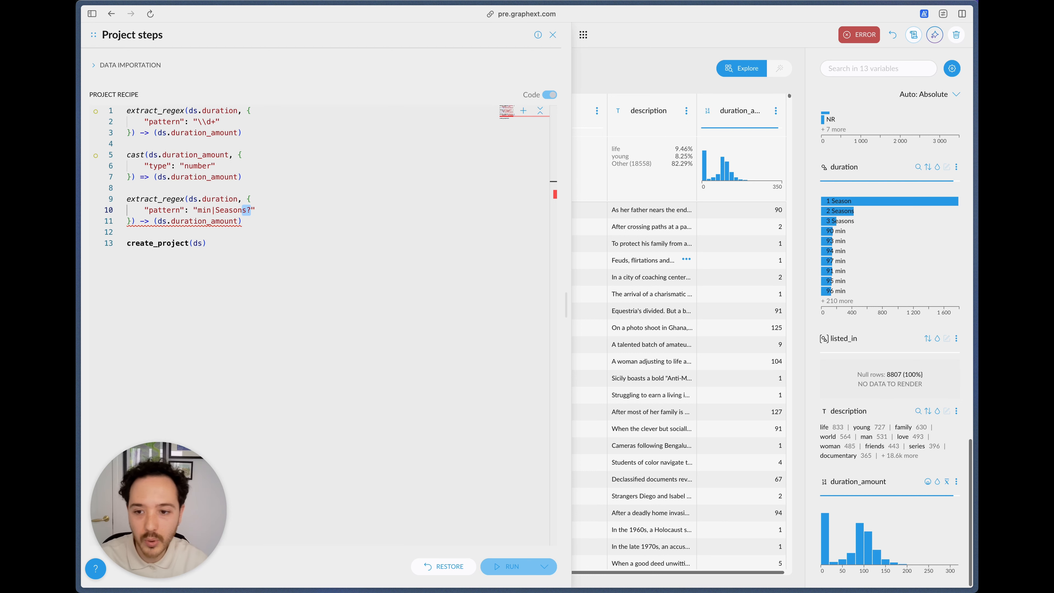
Step: Rename the output column of the second extract_regex step to duration_unit
click(206, 198)
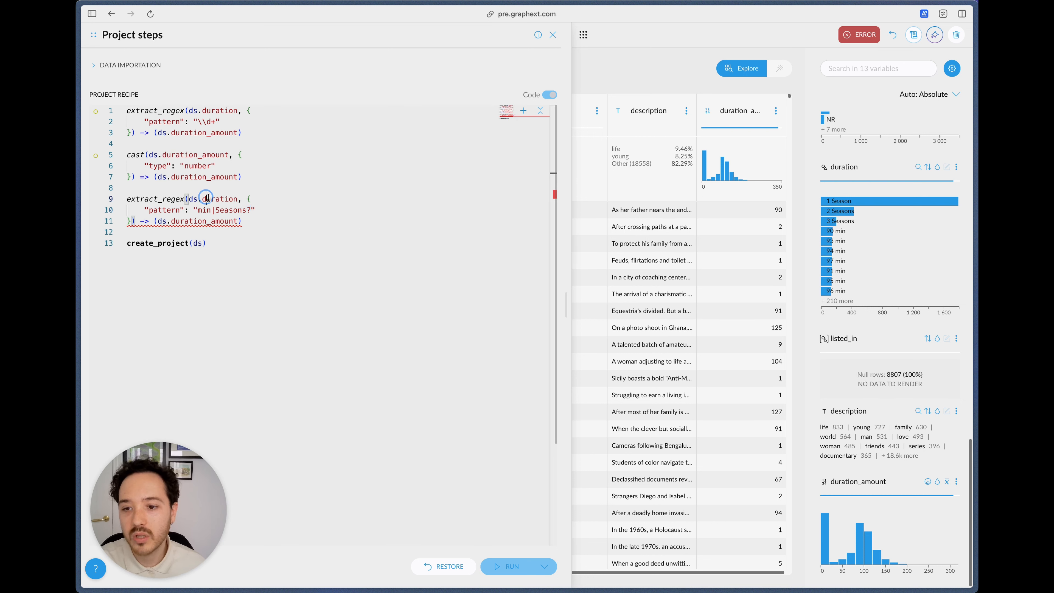
click(193, 176)
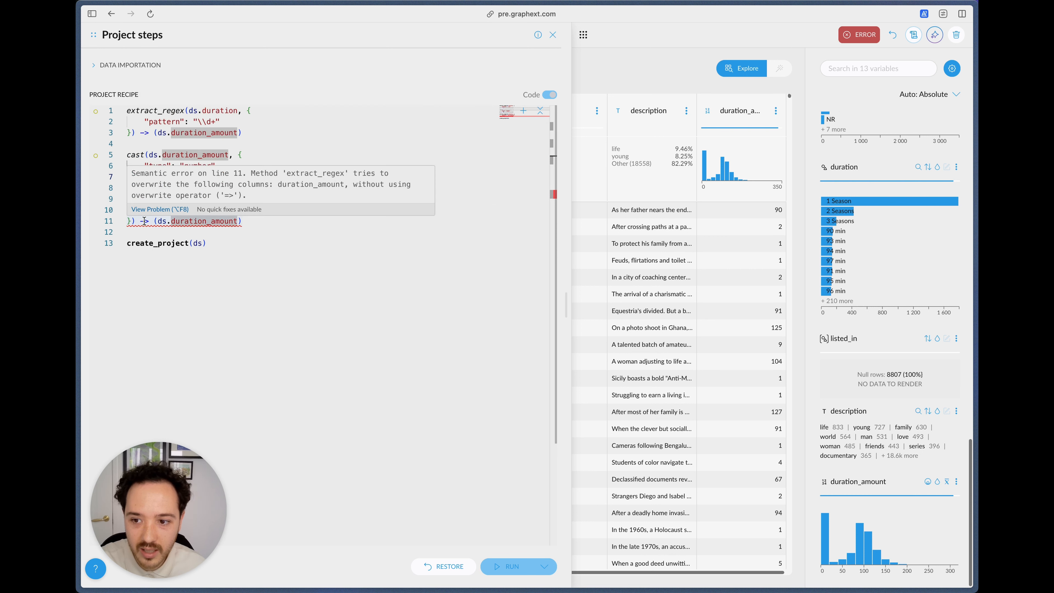
mouse_move(146, 224)
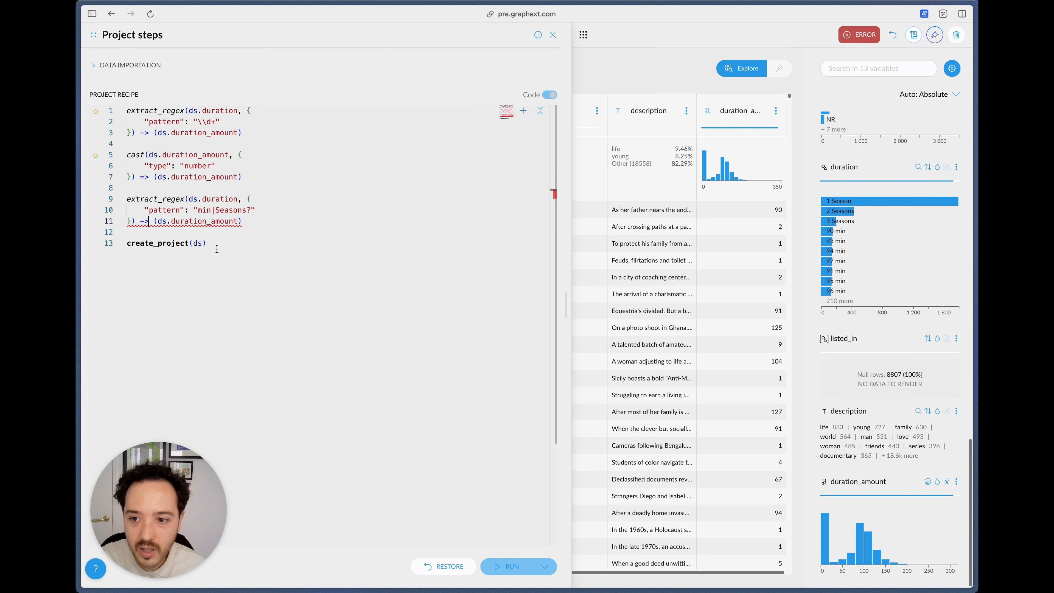
double_click(206, 221)
text(duration_unit)
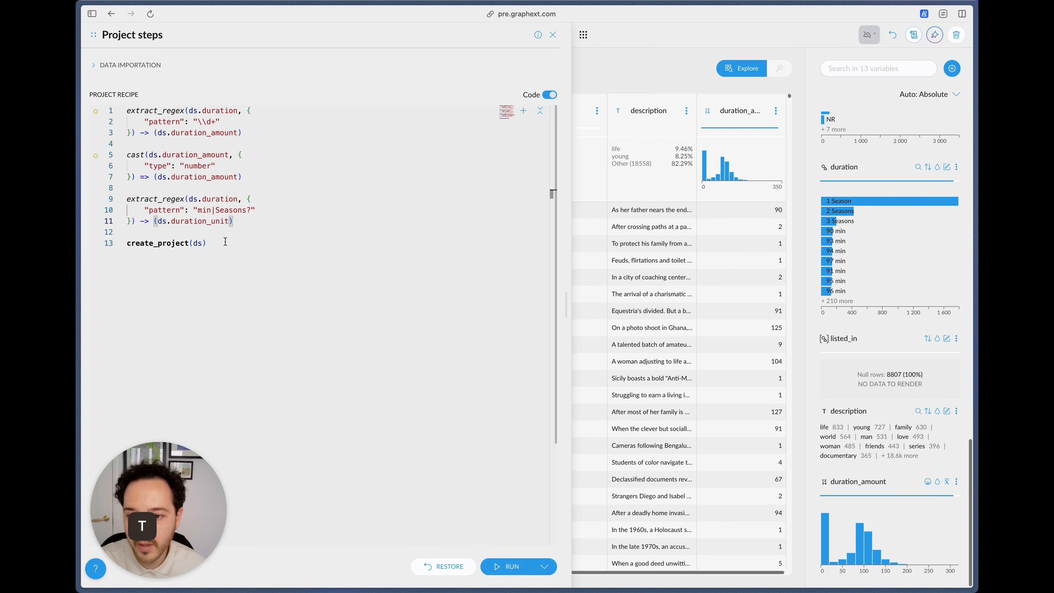
Step: Save the recipe without executing slow steps and check the new duration columns against the original duration column
click(544, 561)
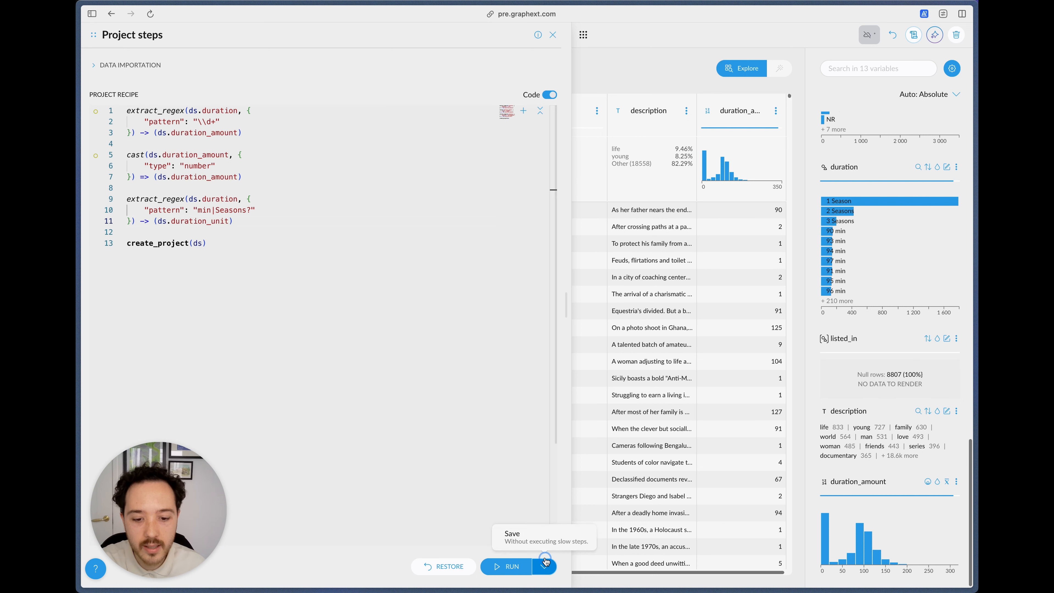
click(536, 538)
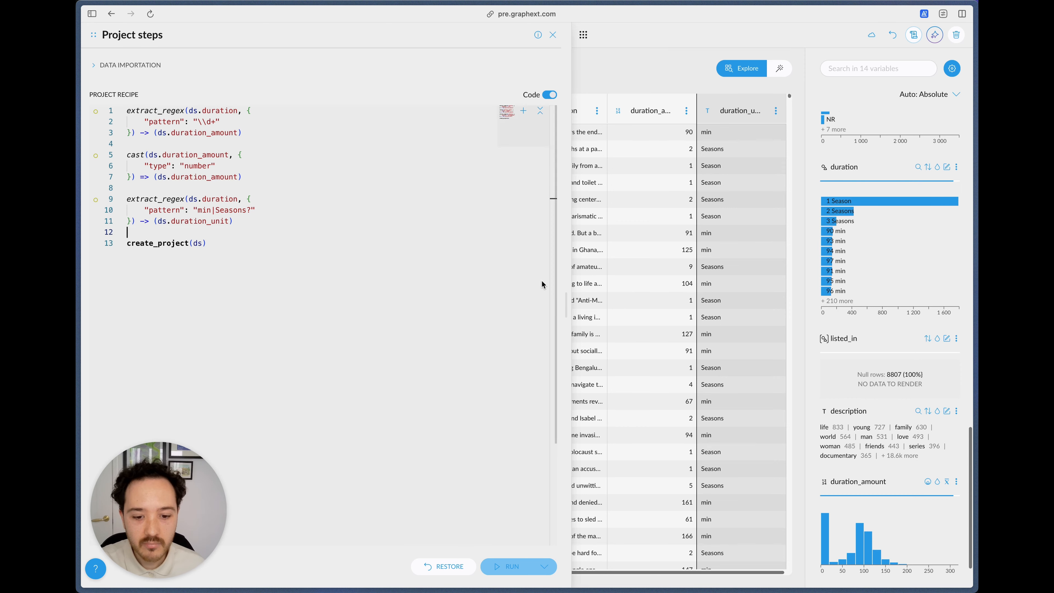
scroll(624, 213, left, 15)
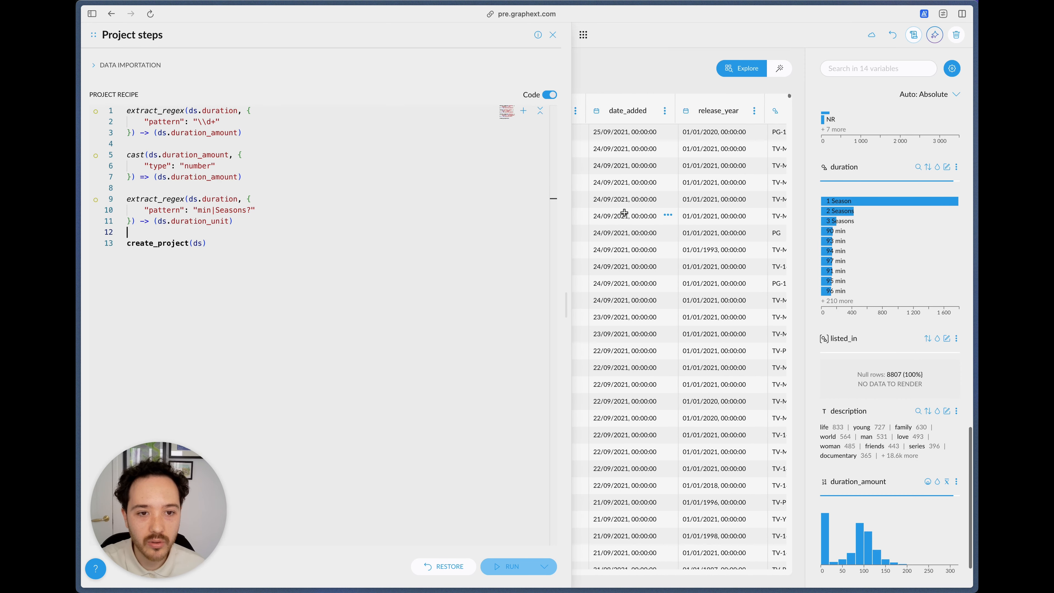
scroll(624, 212, right, 3)
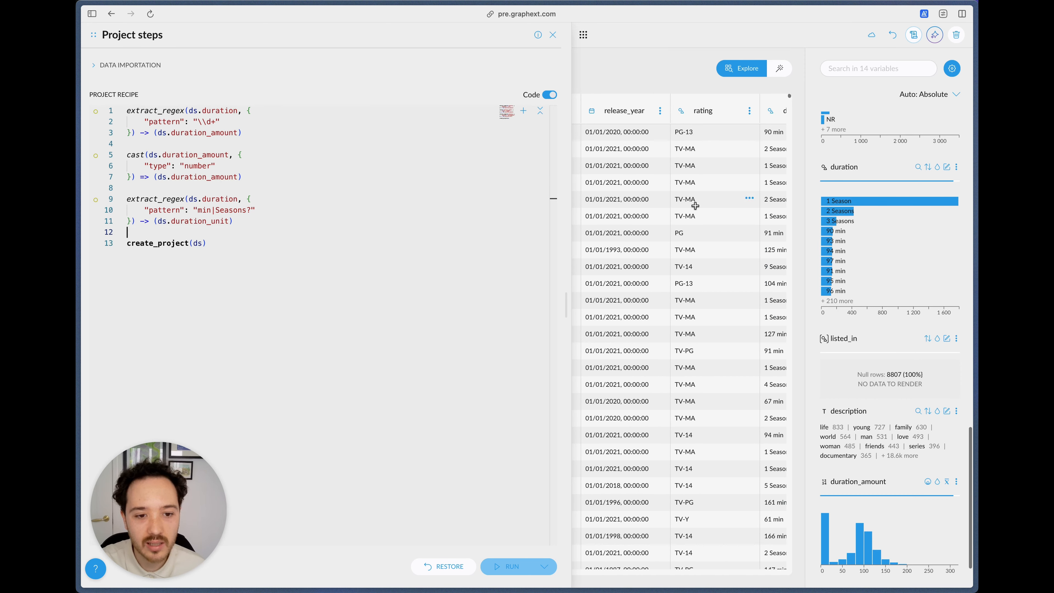
Step: Add empty lines for a new recipe step between the duration_unit extraction and create_project
drag(695, 209, 695, 368)
click(689, 418)
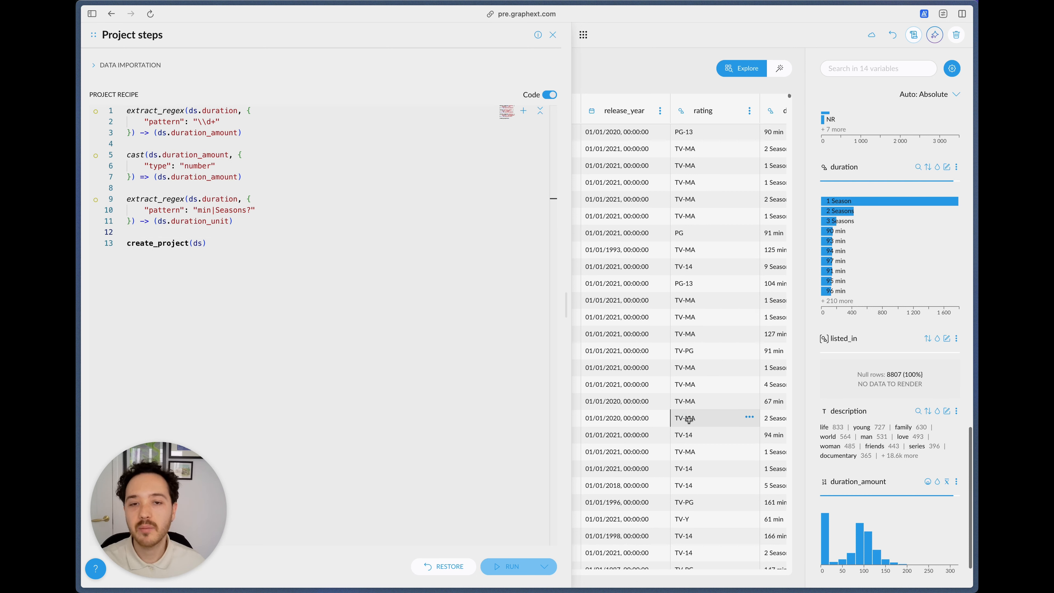
click(263, 224)
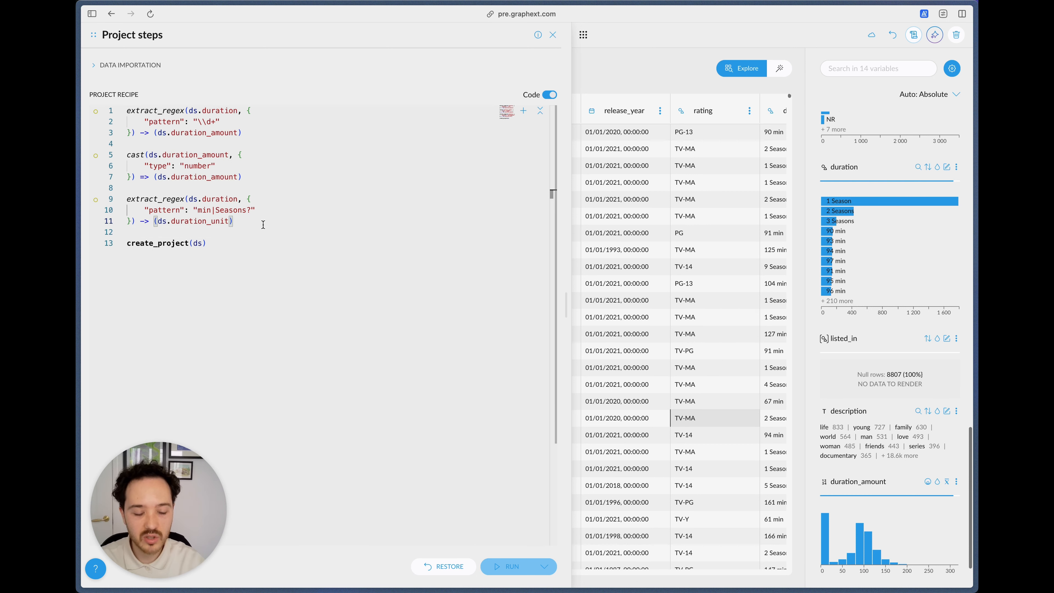
key(Return)
key(Return)
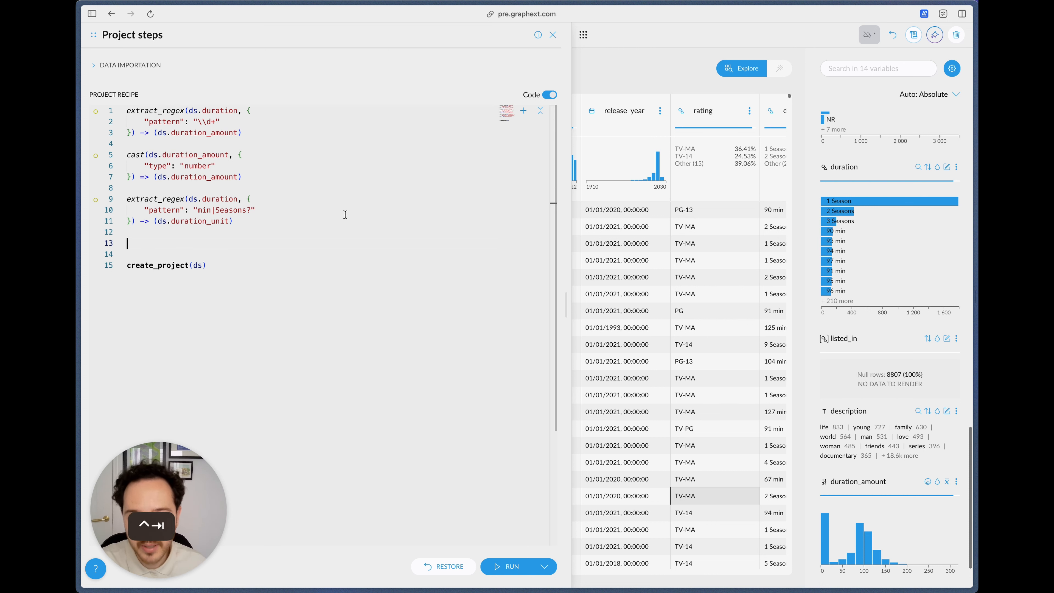
key(cmd+v)
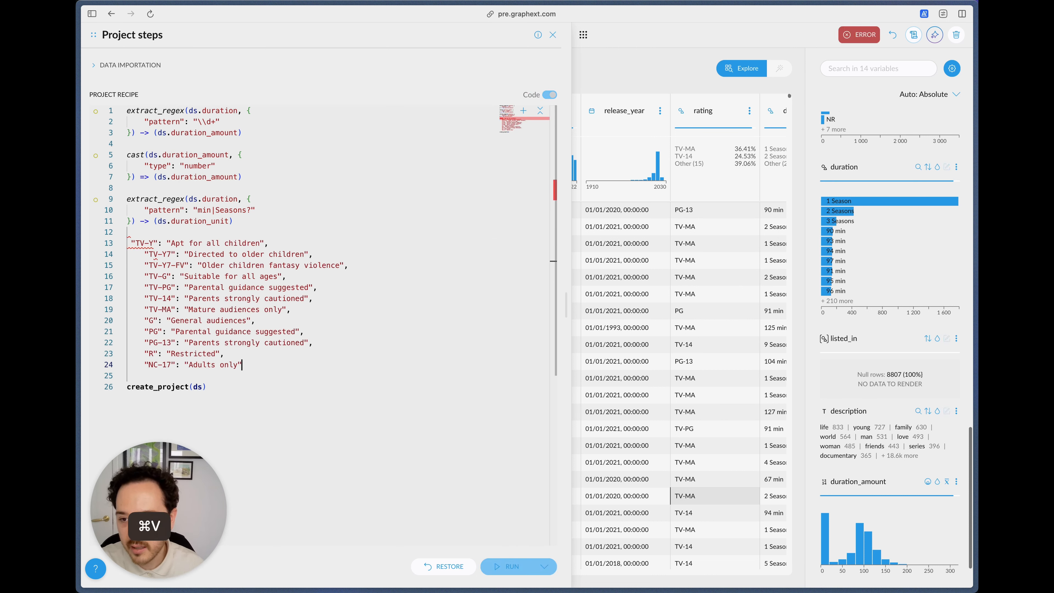
mouse_move(152, 268)
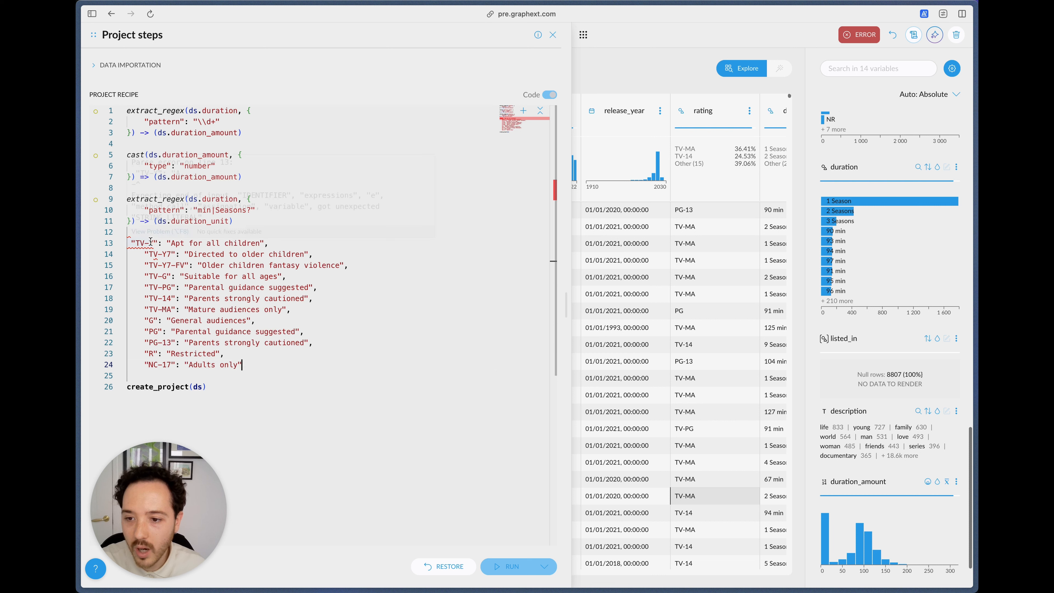
mouse_move(150, 243)
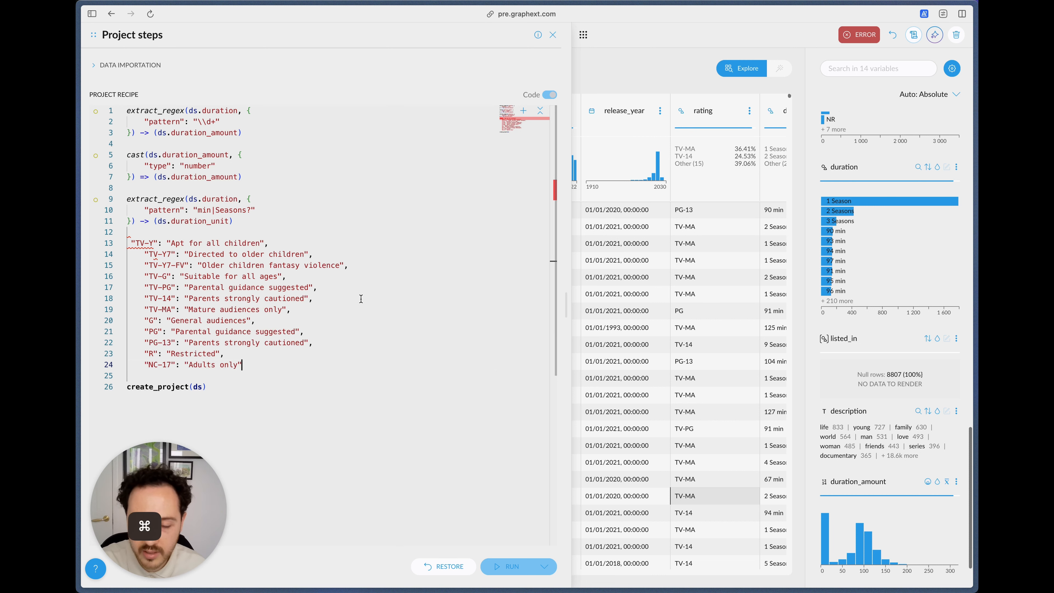
key(super+z)
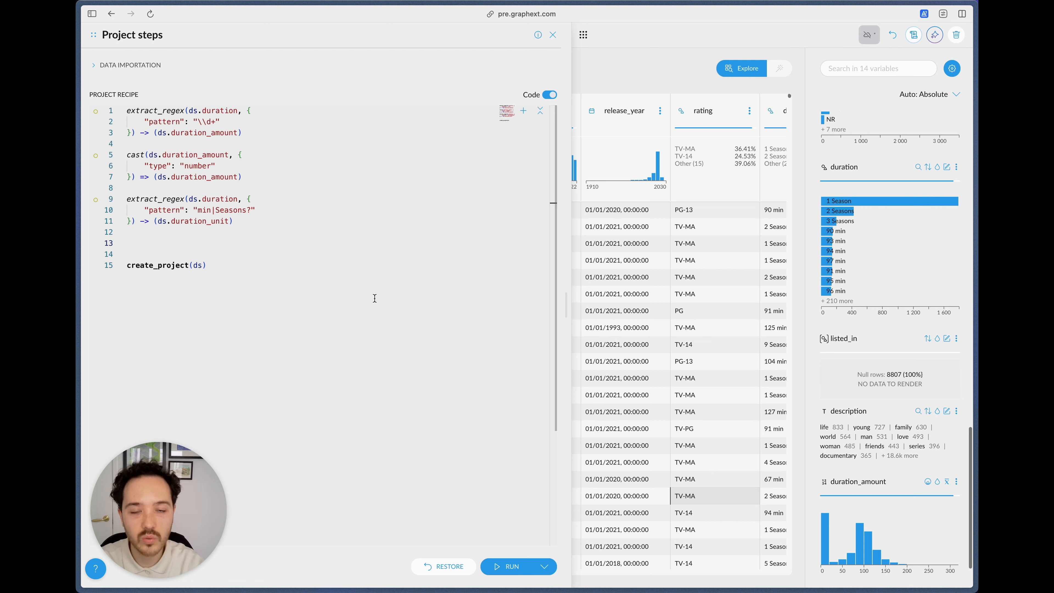
Step: Insert a replace_values step before create_project with rating as its input column
text(repla)
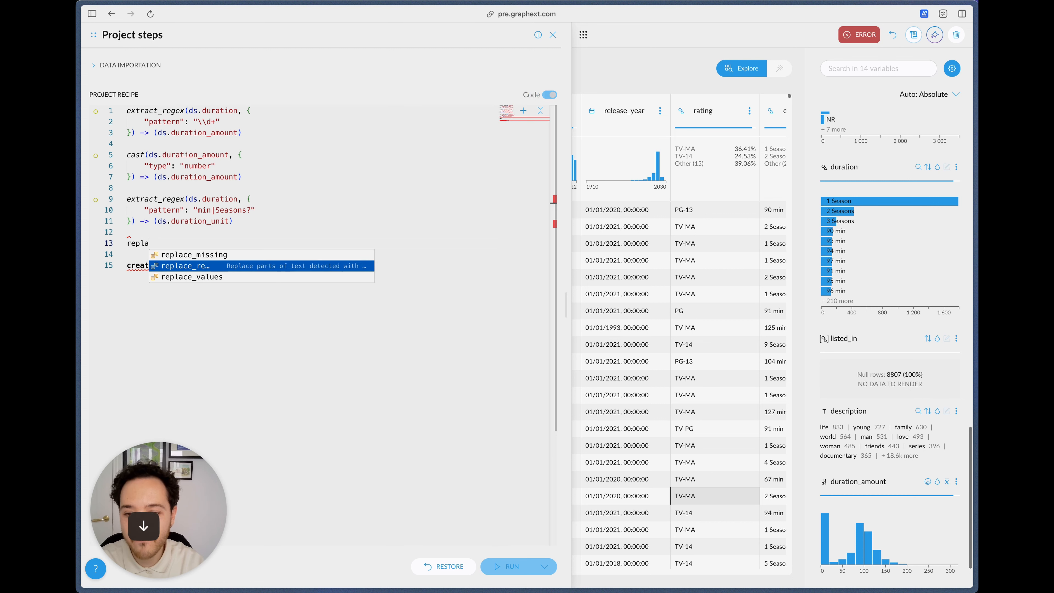
key(Return)
key(Left)
key(Right)
key(Right)
key(Right)
key(Right)
key(Right)
key(Right)
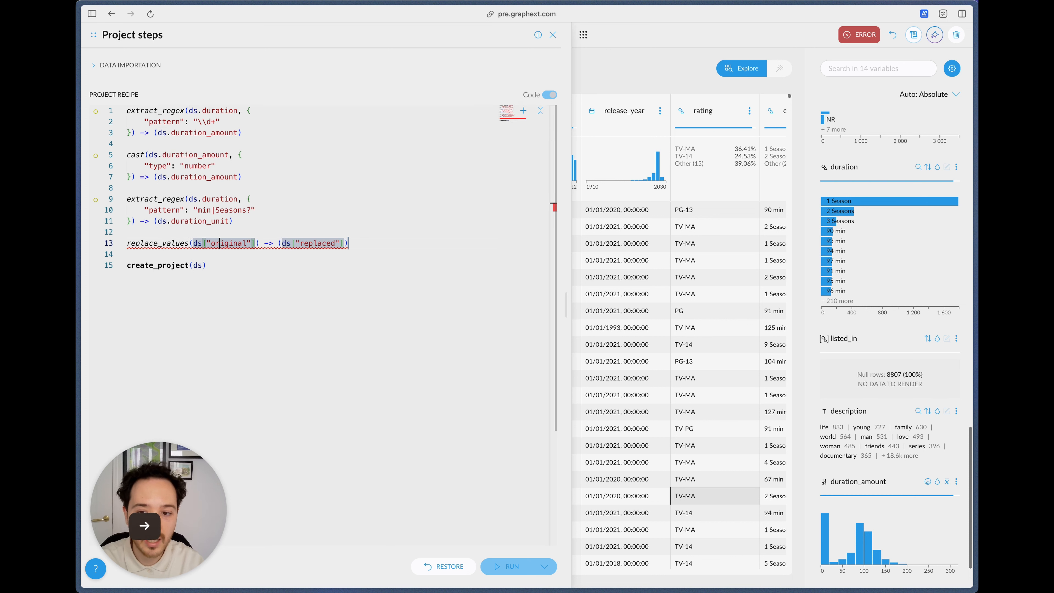
key(Left)
key(Left)
key(alt+shift+Right)
text(rating)
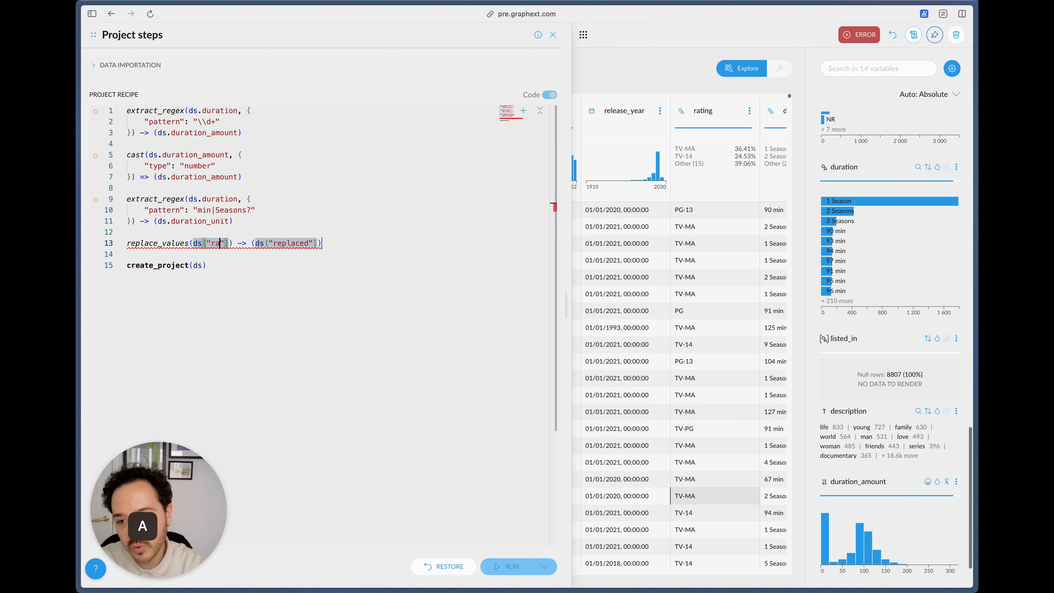
Step: Give the replace_values step the copied mapping of rating codes to meanings, from "TV-Y": "Apt for all children" to "NC-17": "Adults only"
key(Right)
key(Right)
key(Right)
key(Right)
key(Right)
key(Right)
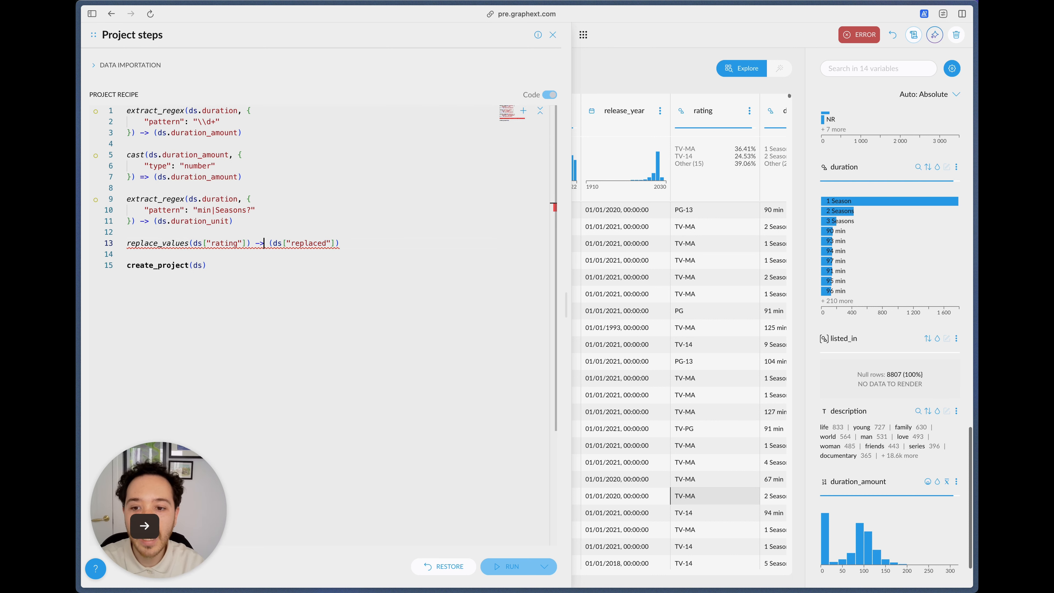
key(Left)
key(Left)
text(, {)
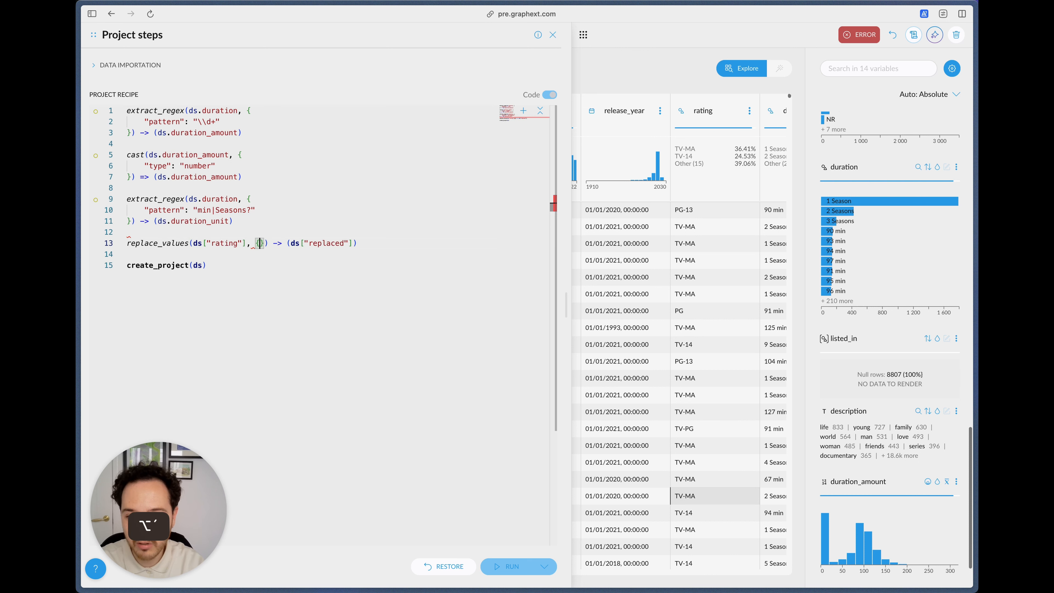
key(Return)
text("TV-Y": "Apt for all children", "TV-Y7": "Directed to older children", "TV-Y7-FV": "Older children fantasy violence", "TV-G": "Suitable for all ages", "TV-PG": "Parental guidance suggested", "TV-14": "Parents strongly cautioned", "TV-MA": "Mature audiences only", "G": "General audiences", "PG": "Parental guidance suggested", "PG-13": "Parents strongly cautioned", "R": "Restricted", "NC-17": "Adults only")
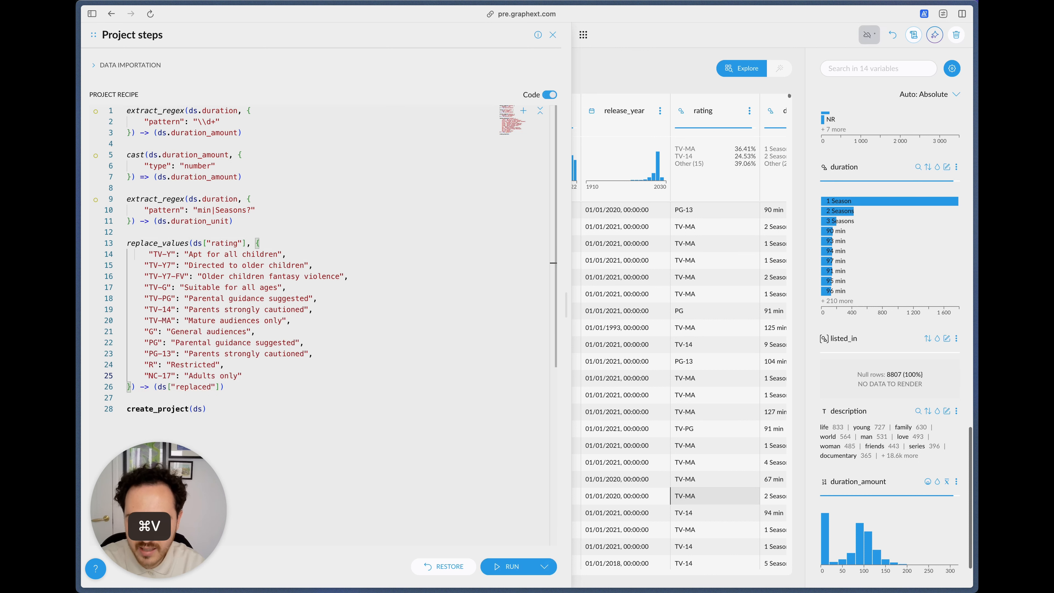
Step: Name the output column of the replace_values step rating_meaning
key(Right)
key(Right)
key(Right)
key(Right)
key(Right)
key(Right)
key(Right)
key(Right)
key(Right)
key(Right)
key(Right)
key(Right)
key(Right)
key(Right)
key(Right)
key(Right)
key(Right)
key(Right)
key(Right)
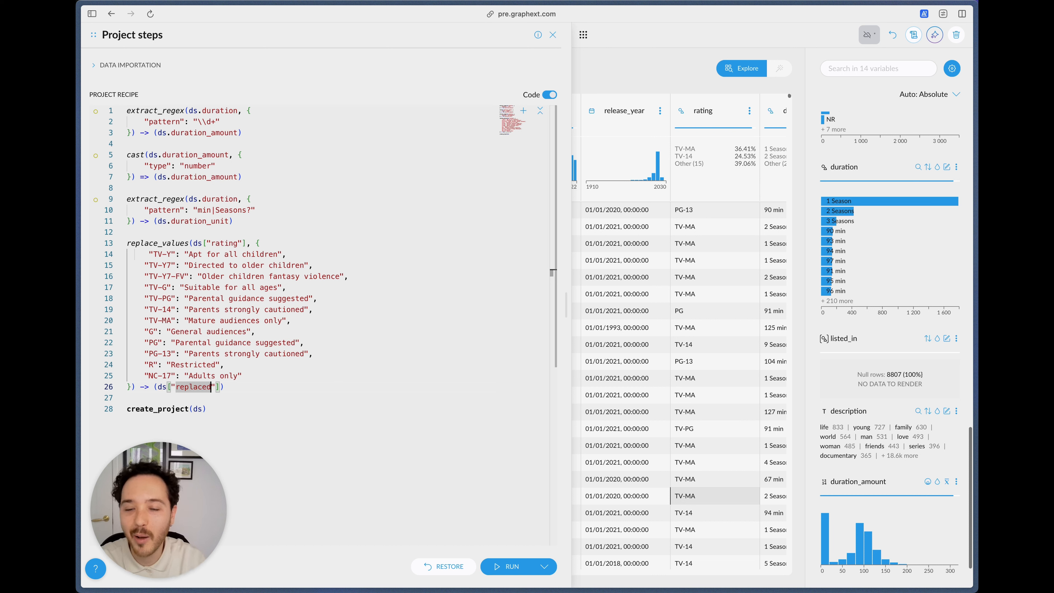
key(alt+shift+Left)
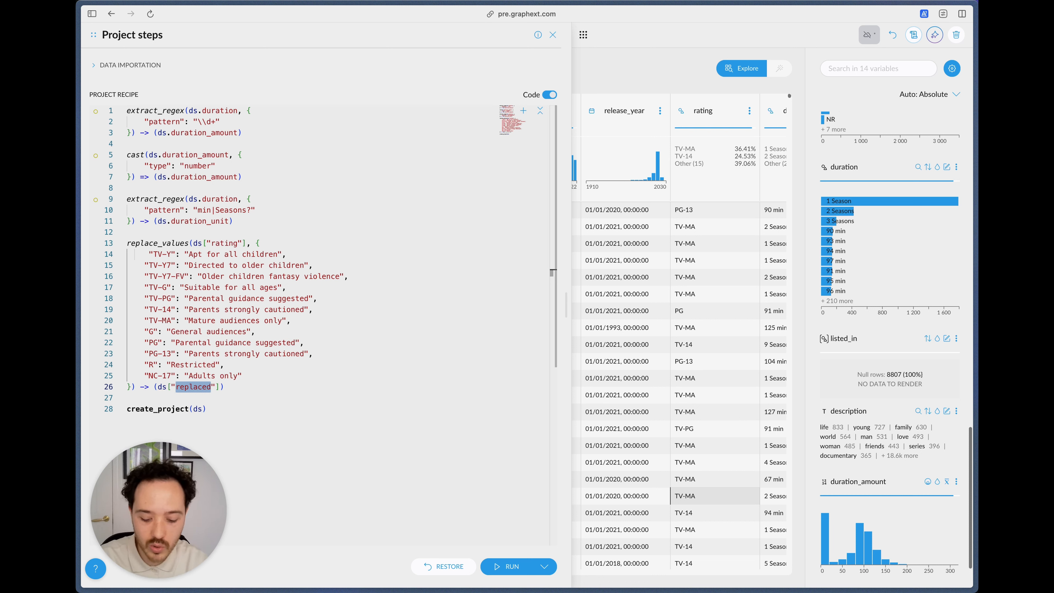
text(rating_m)
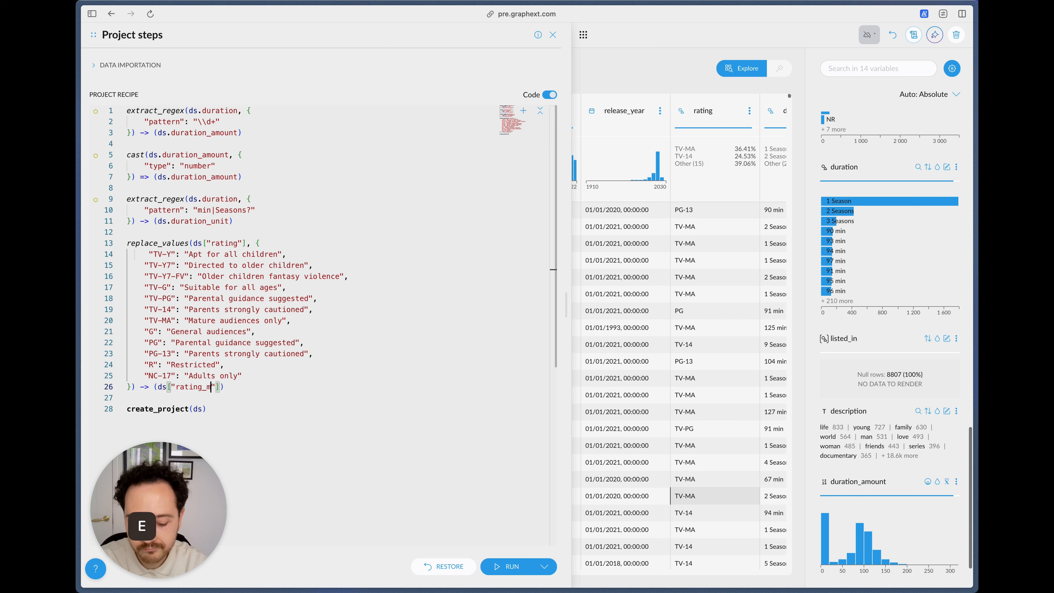
text(eaning)
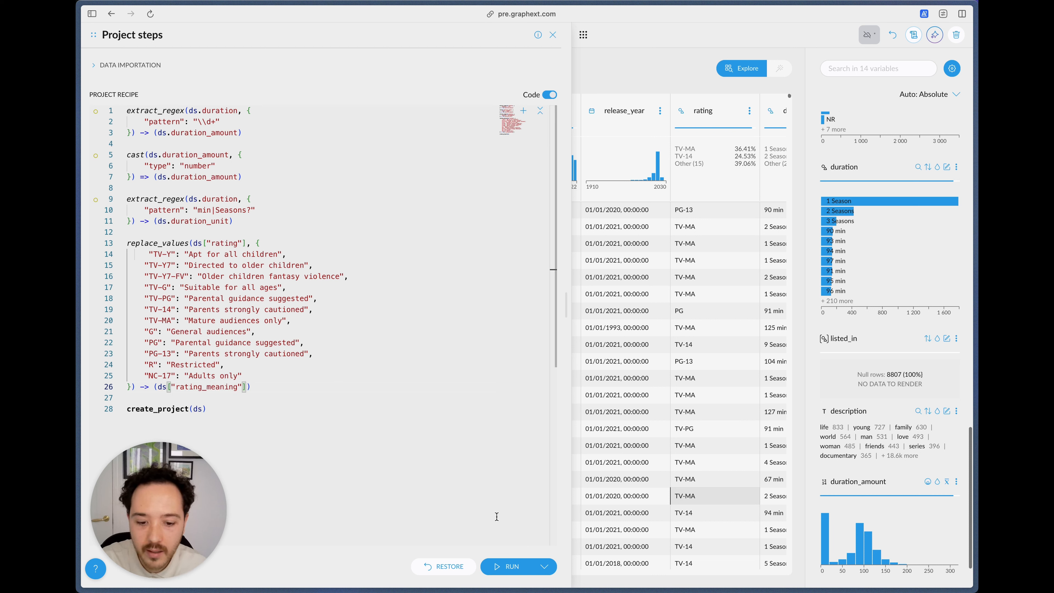
Step: Run the recipe and check the new rating_meaning column in the data table
click(509, 566)
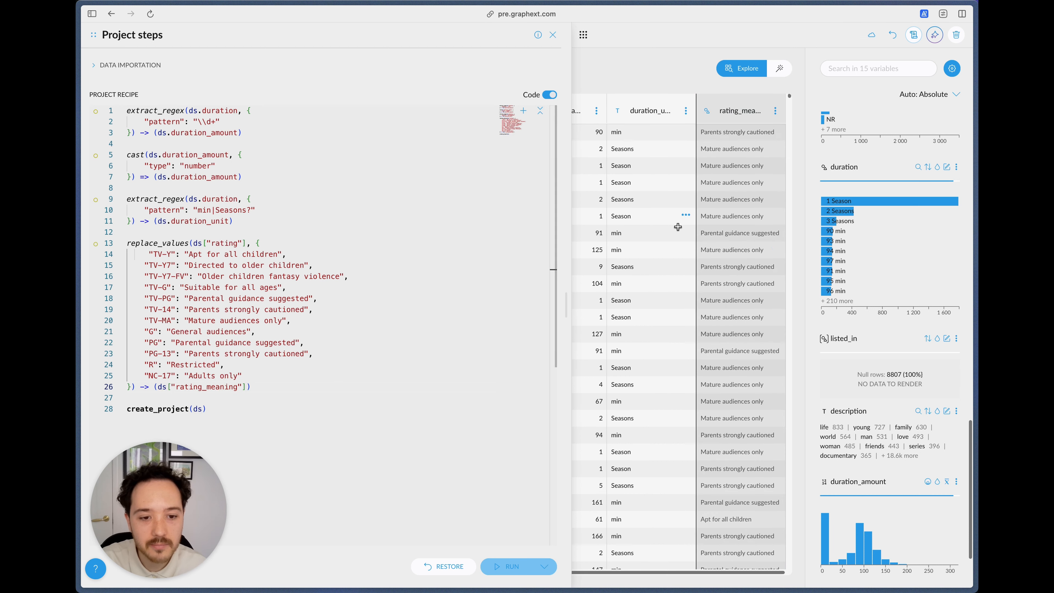
scroll(739, 223, right, 5)
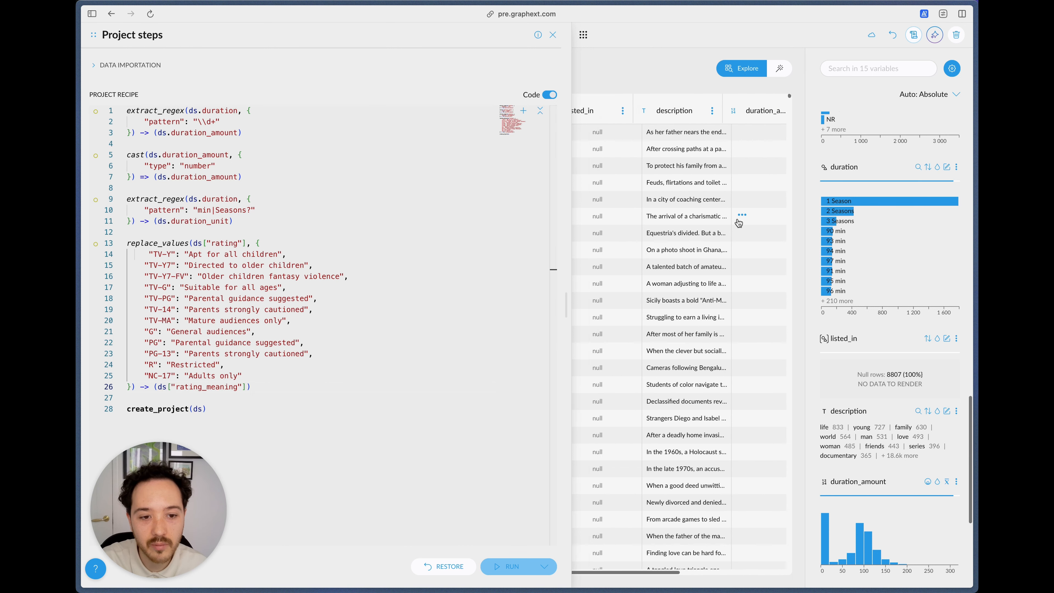
scroll(738, 222, right, 5)
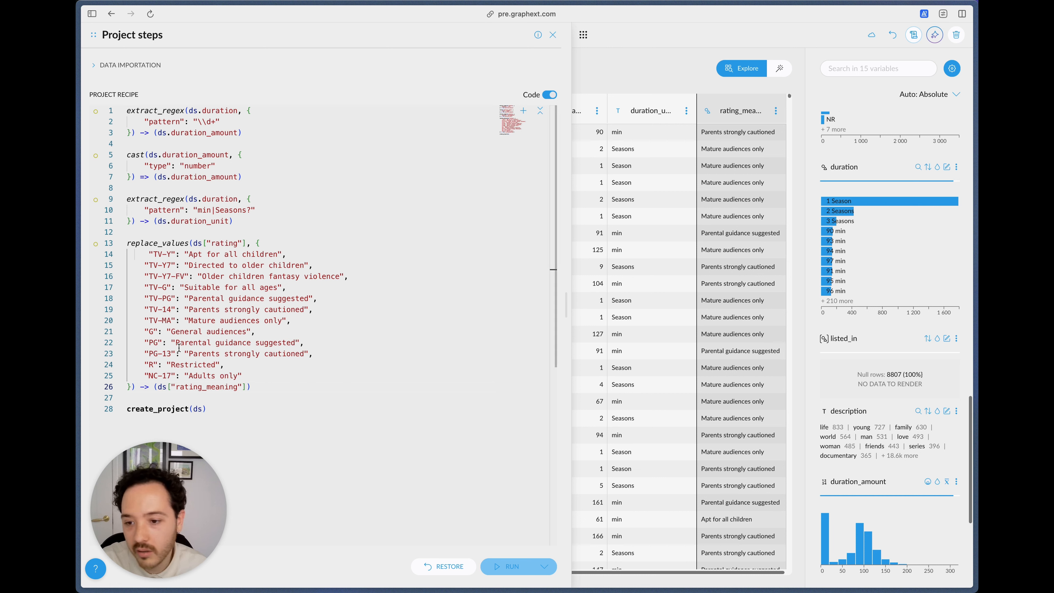
Step: Add empty lines after the replace_values step and look over the rating column in the data table
click(268, 388)
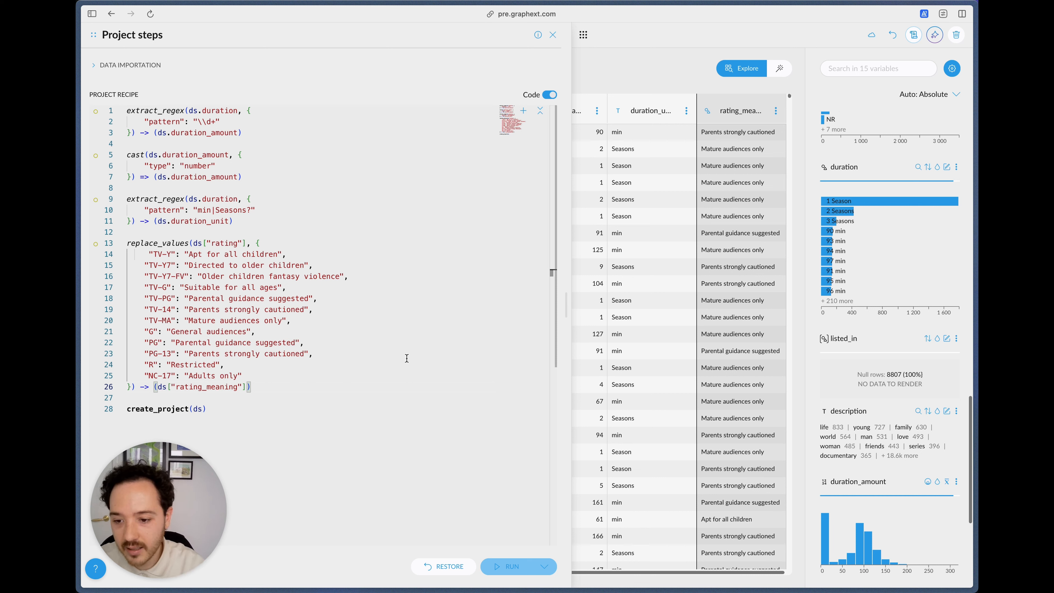
key(Return)
key(Return)
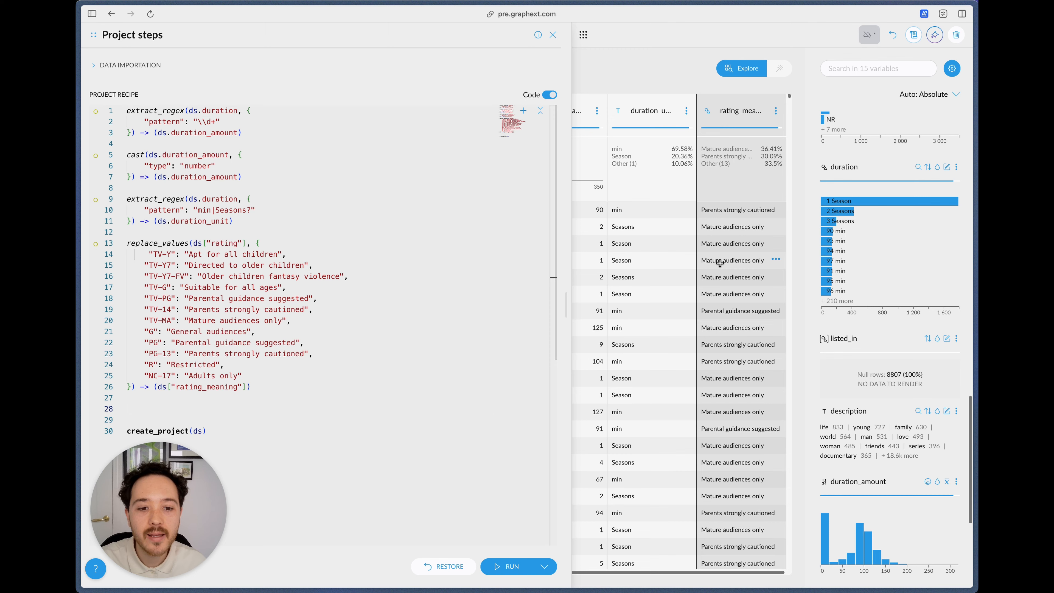
scroll(718, 264, left, 10)
scroll(718, 264, right, 5)
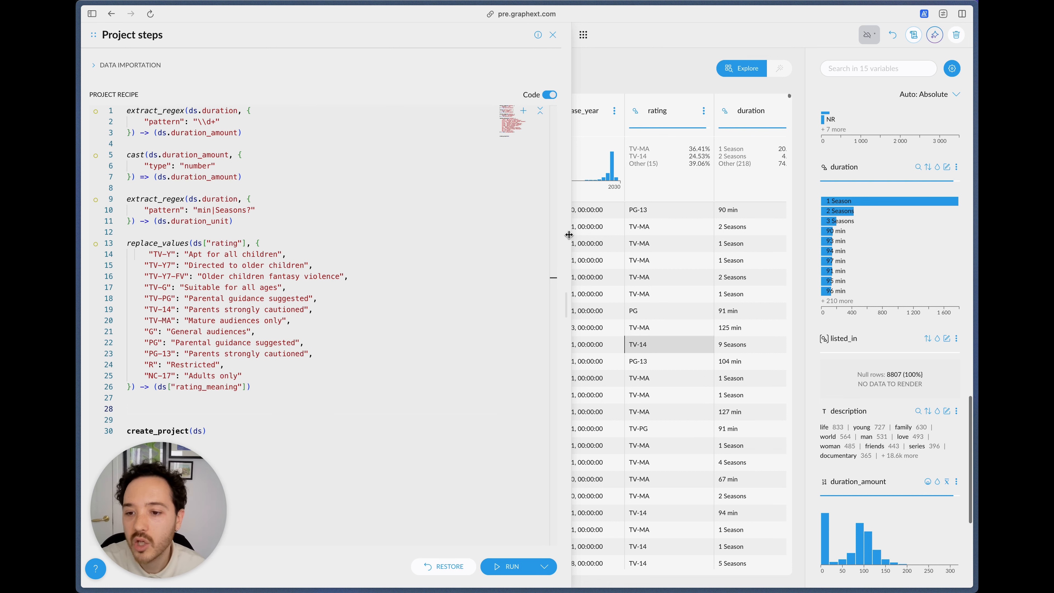
Step: Copy the ordered category list from "TV-Y" to "NC-17" out of the order_categories step in the finished Netflix Titles project's browser tab
key(ctrl+Tab)
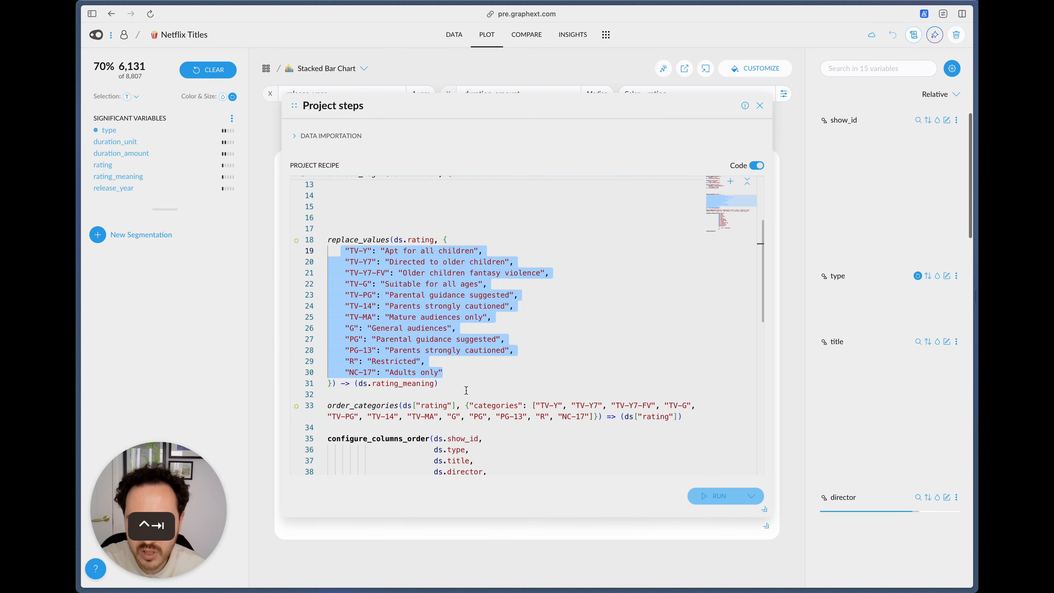
drag(585, 415, 536, 403)
key(super+c)
key(ctrl+Tab)
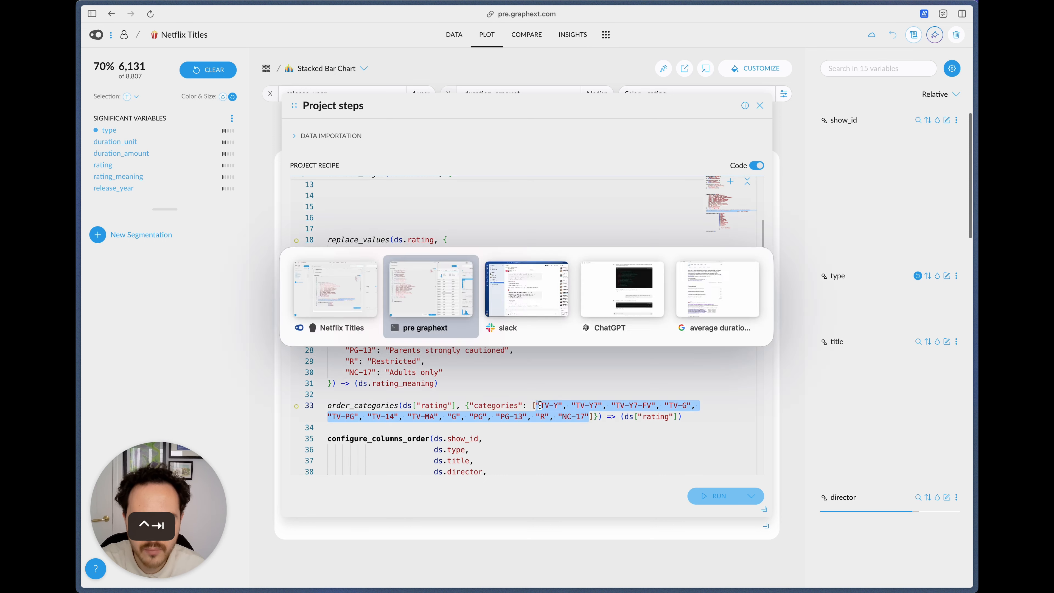
Step: Insert an order_categories step below the replace_values step in the recipe being built
click(328, 377)
key(Down)
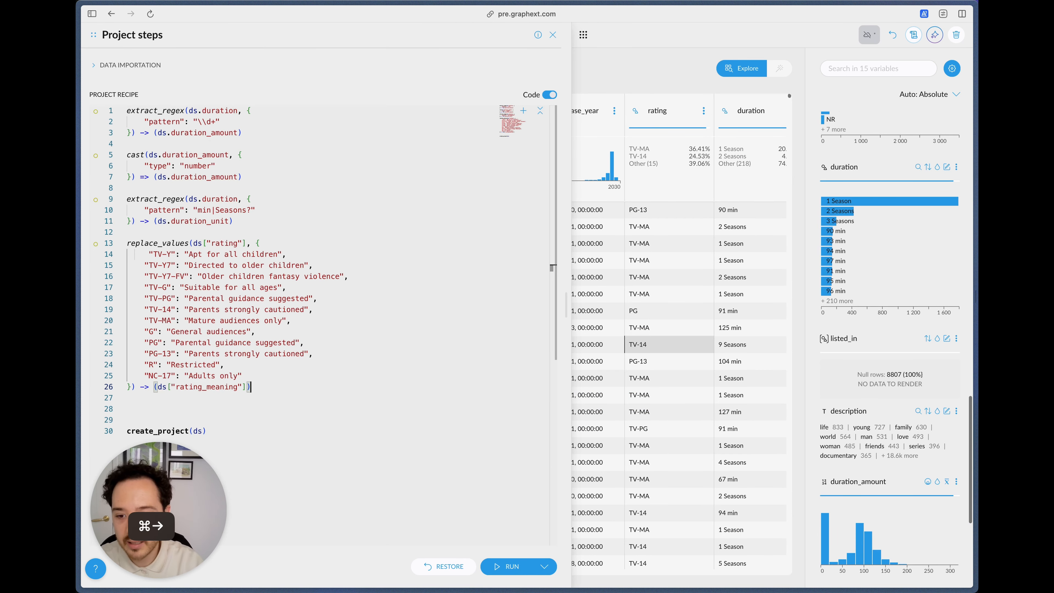
key(End)
key(Return)
key(Return)
text(order)
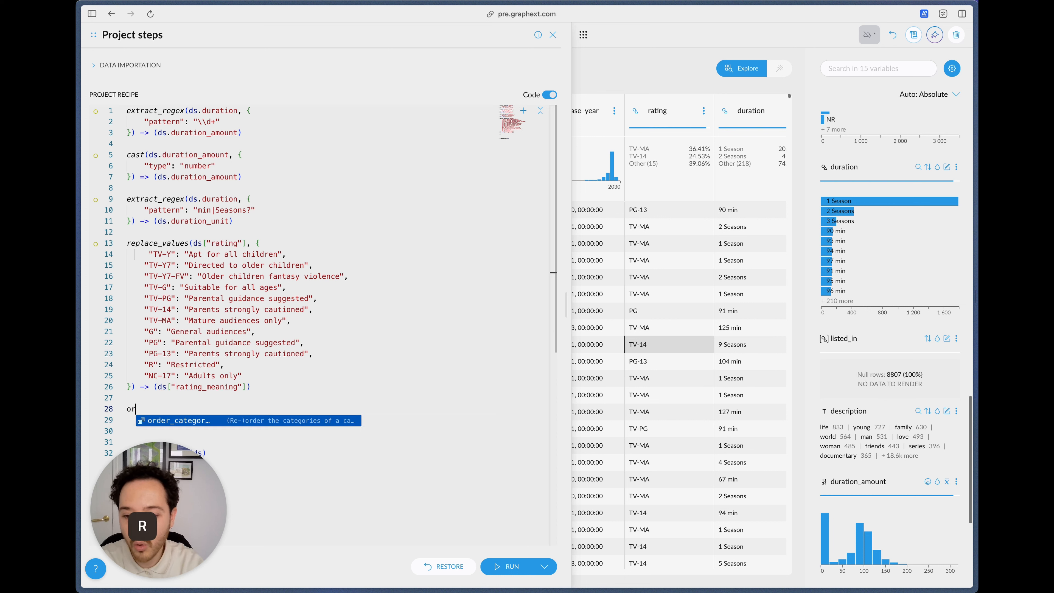
key(Return)
Step: Set the input column of the order_categories step to rating
key(Left)
key(Left)
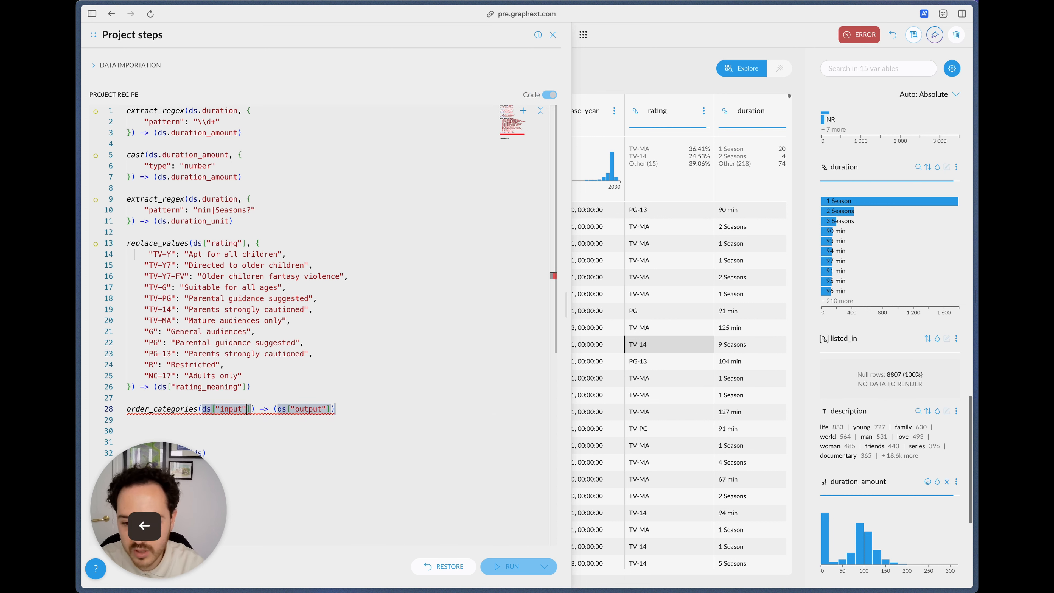
key(alt+shift+Left)
text(ragint)
key(BackSpace)
key(BackSpace)
key(BackSpace)
key(BackSpace)
key(BackSpace)
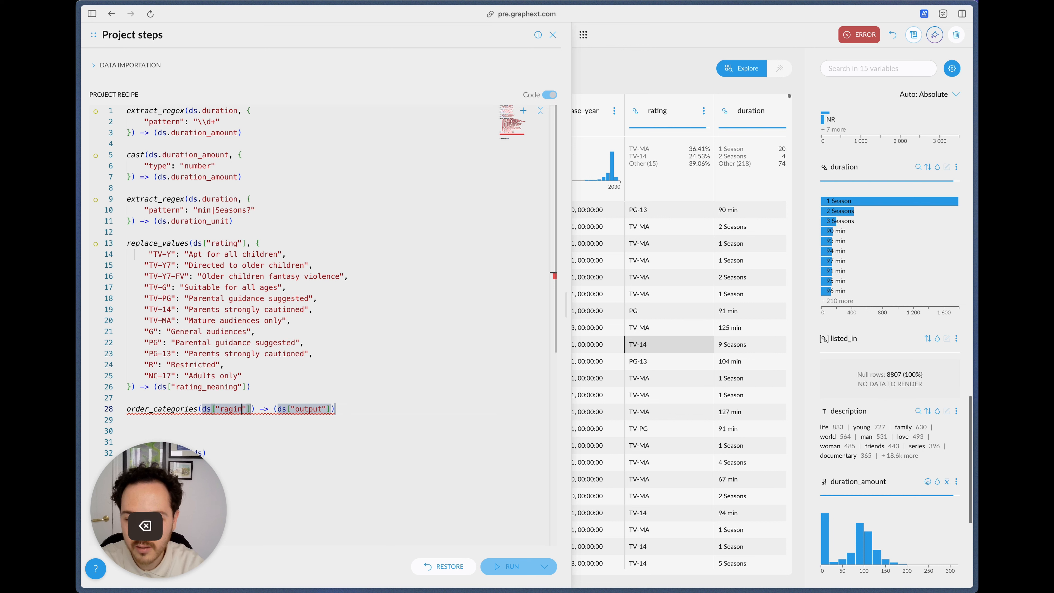
text(ating)
Step: Set the output column of the order_categories step to rating
key(Down)
key(Left)
key(Left)
key(Left)
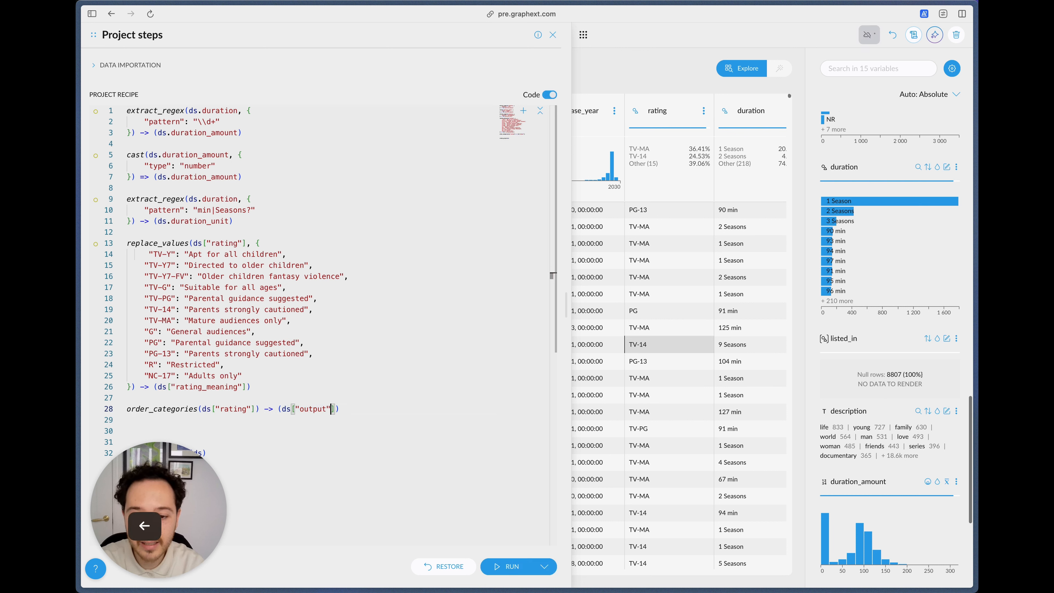
key(alt+shift+Left)
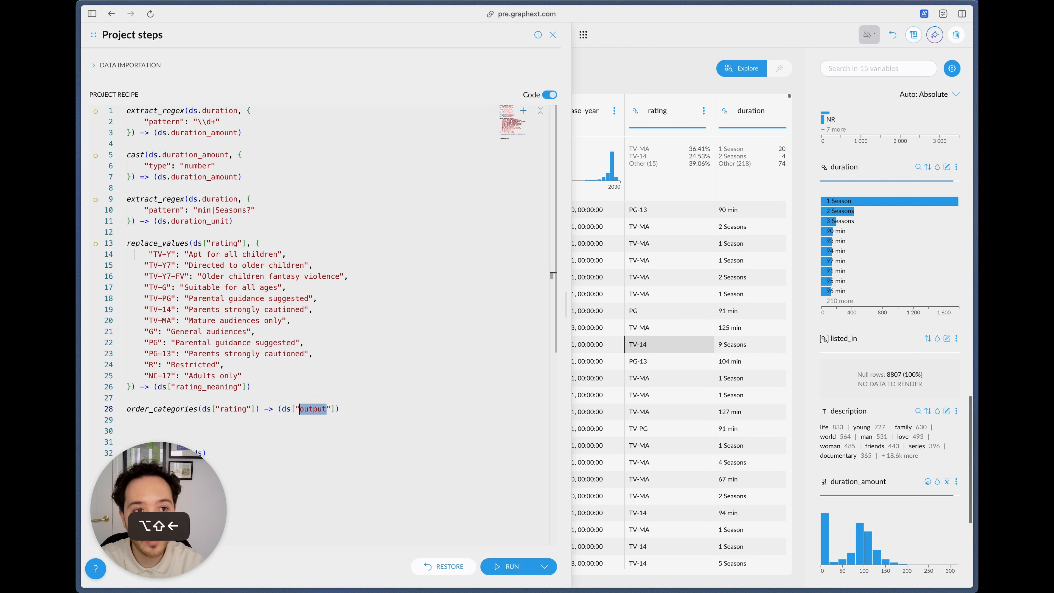
text(rating)
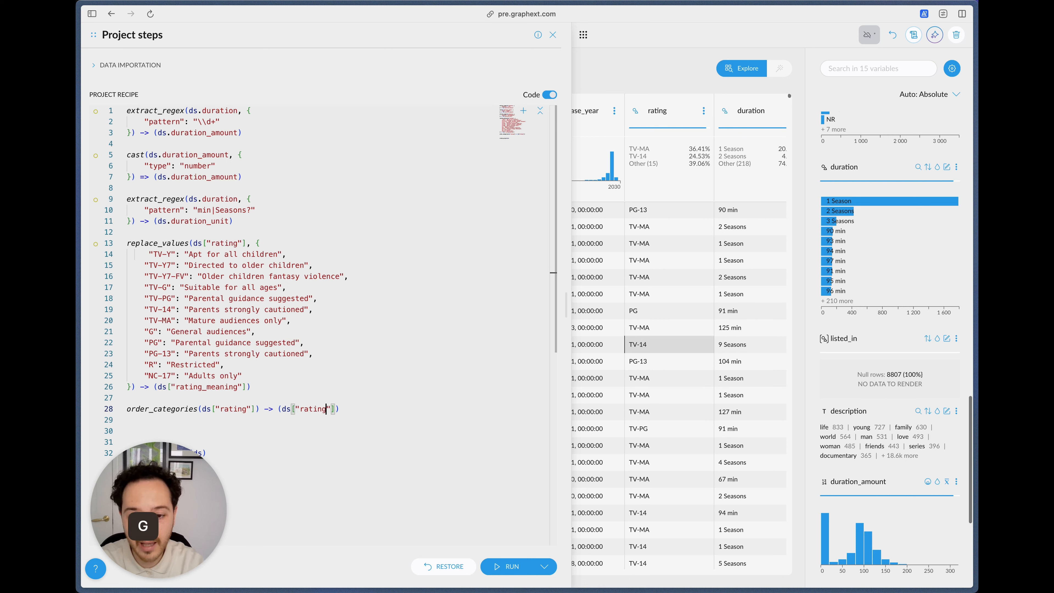
Step: Change the arrow in the order_categories step to => so the step overwrites the existing rating column
key(Left)
key(Left)
key(Left)
key(Left)
key(Left)
key(Left)
key(Left)
key(Left)
key(Left)
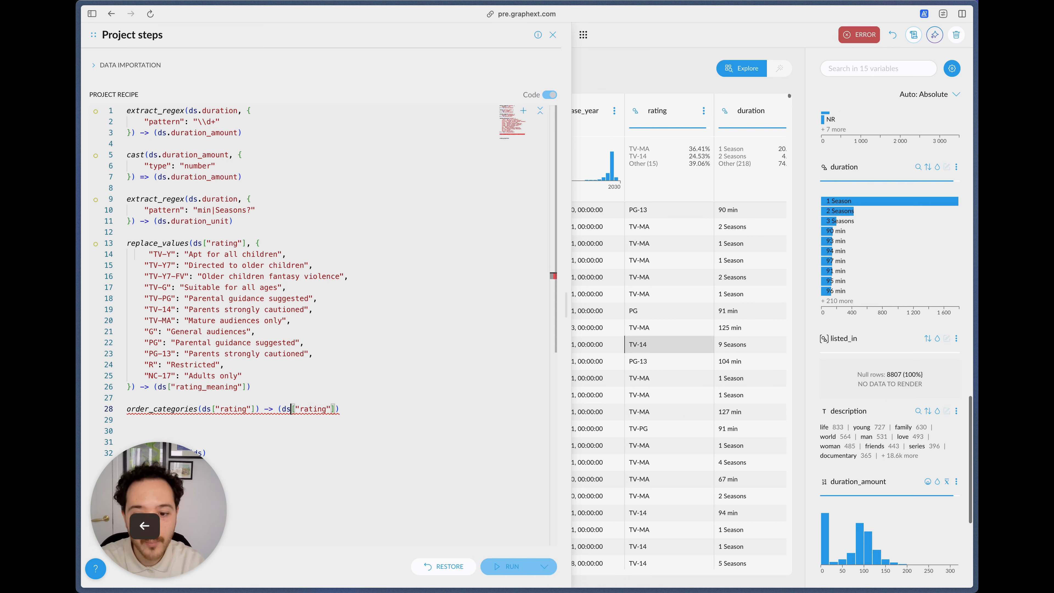
text(=)
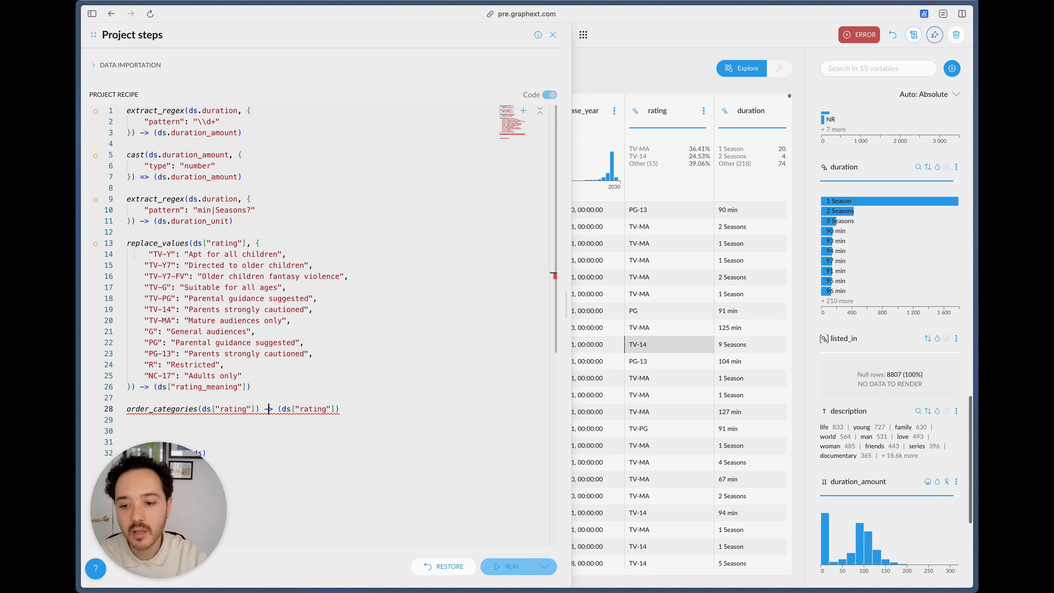
key(BackSpace)
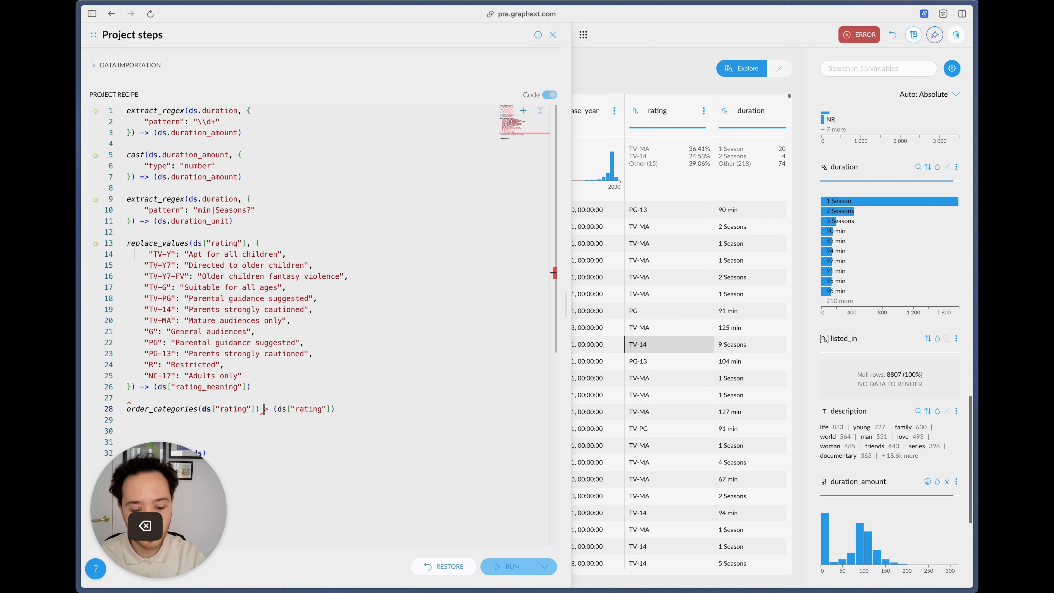
text(=)
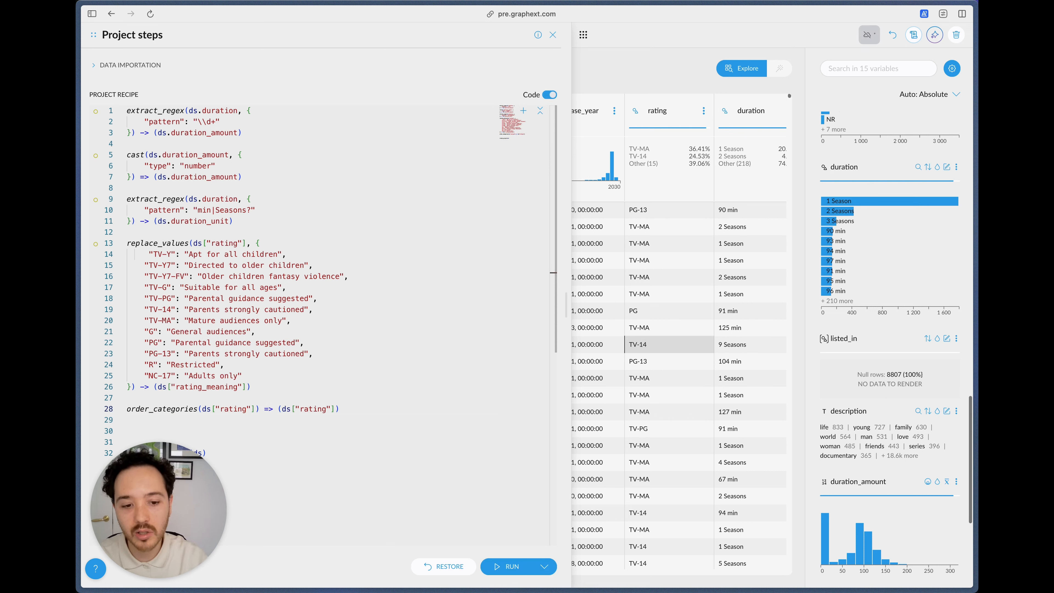
text(, {})
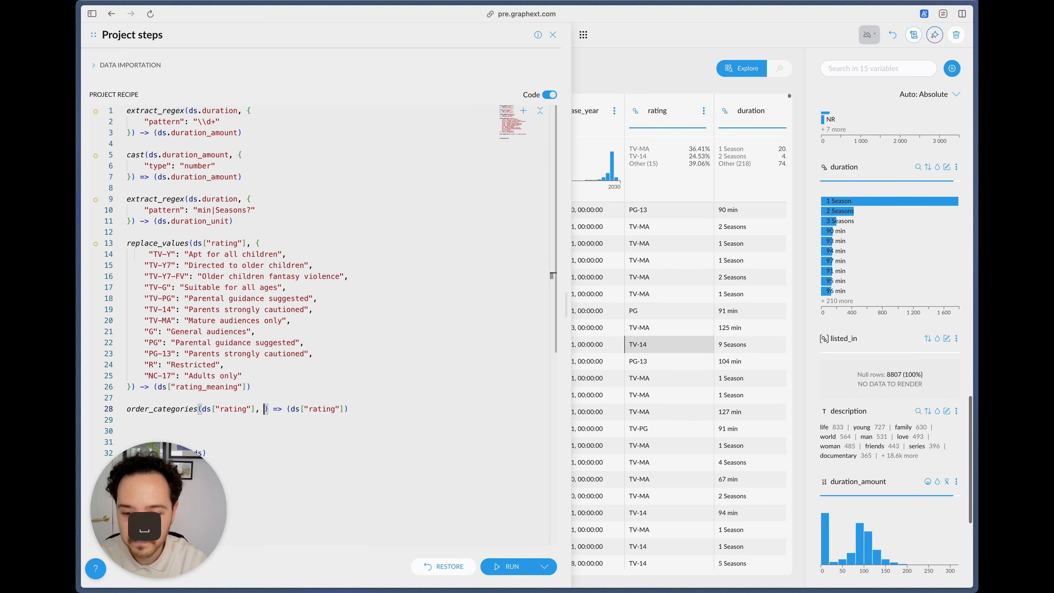
text(")
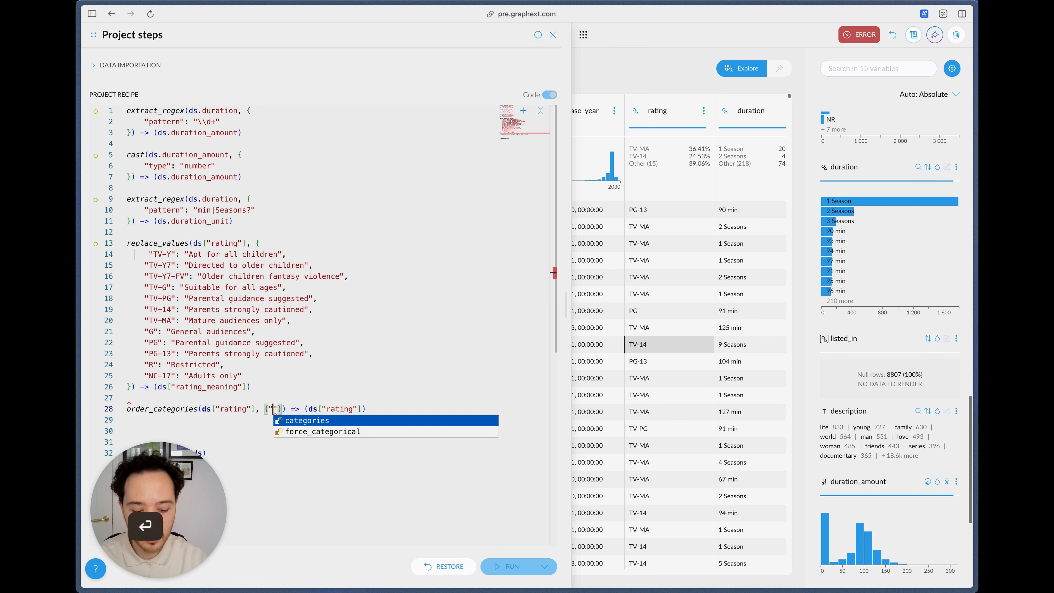
Step: Add a categories parameter to the order_categories step containing the copied rating list from "TV-Y" to "NC-17"
key(Return)
key(BackSpace)
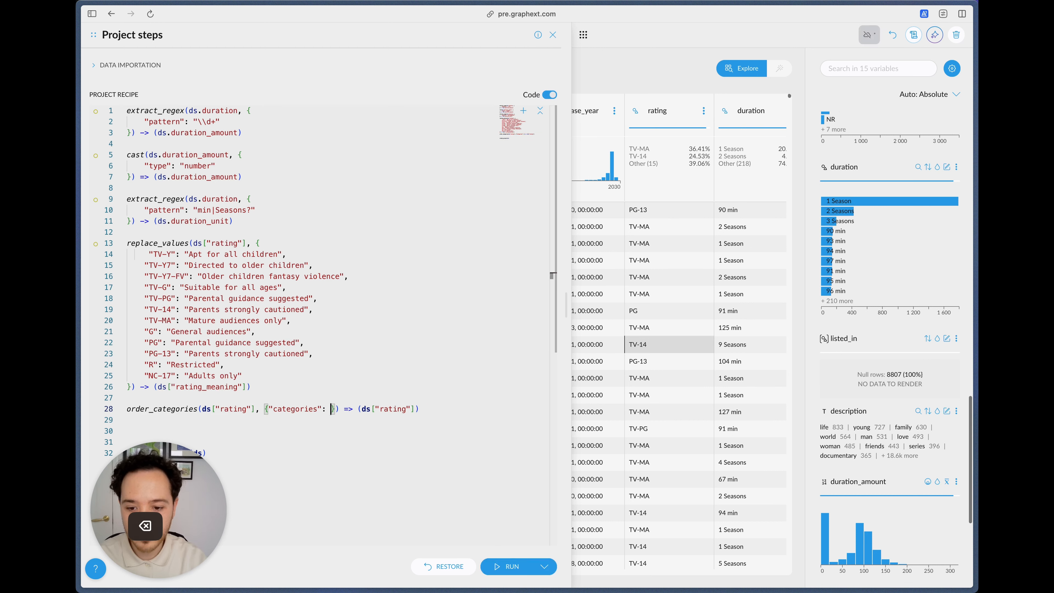
key(super+v)
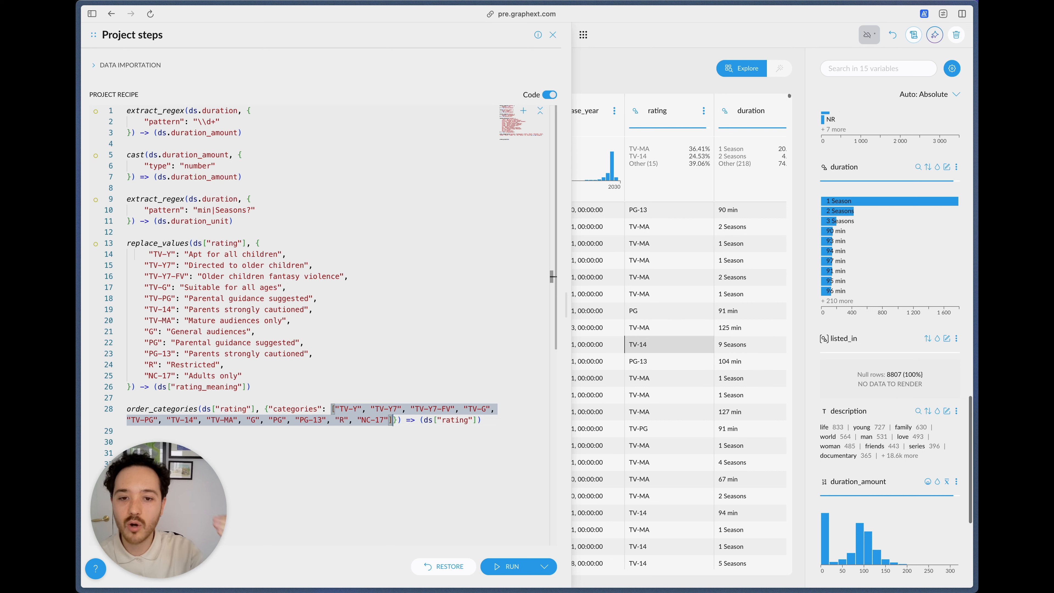
Step: Run the recipe with the completed order_categories step and check the category order in the rating variable
key(Right)
key(Right)
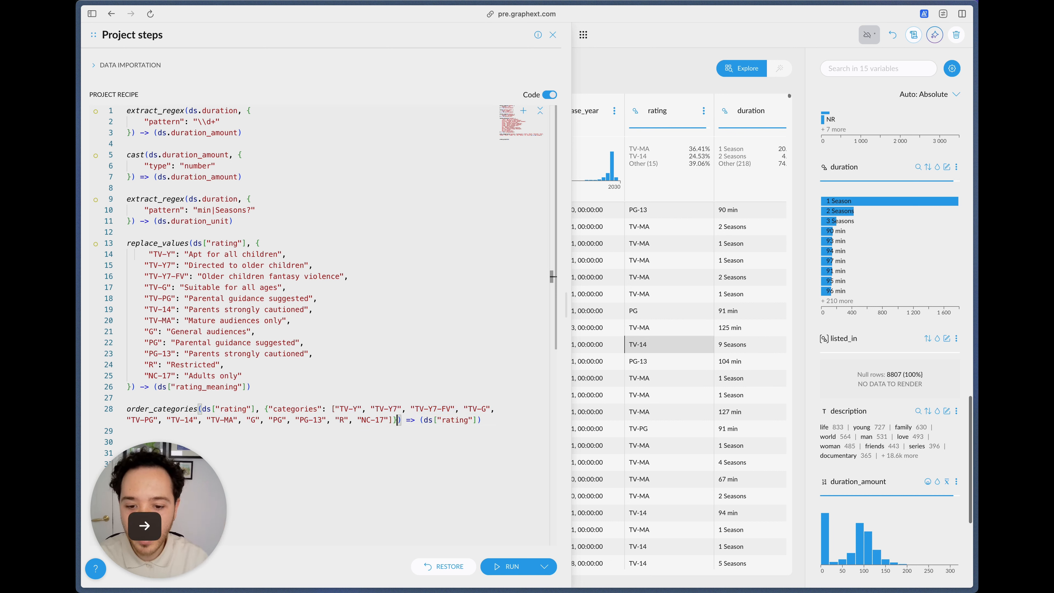
key(super+Return)
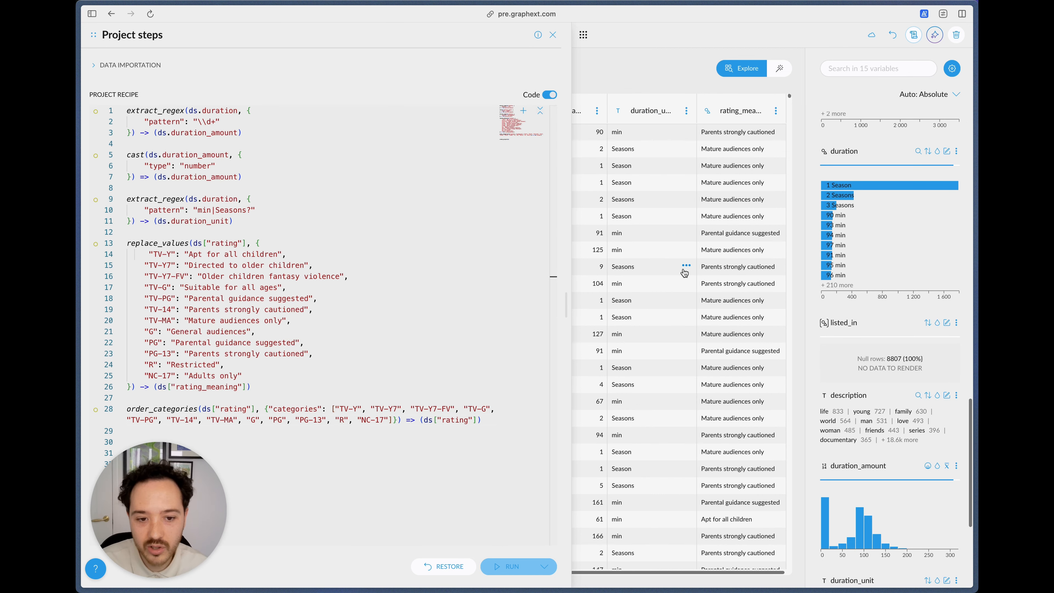
scroll(864, 261, up, 5)
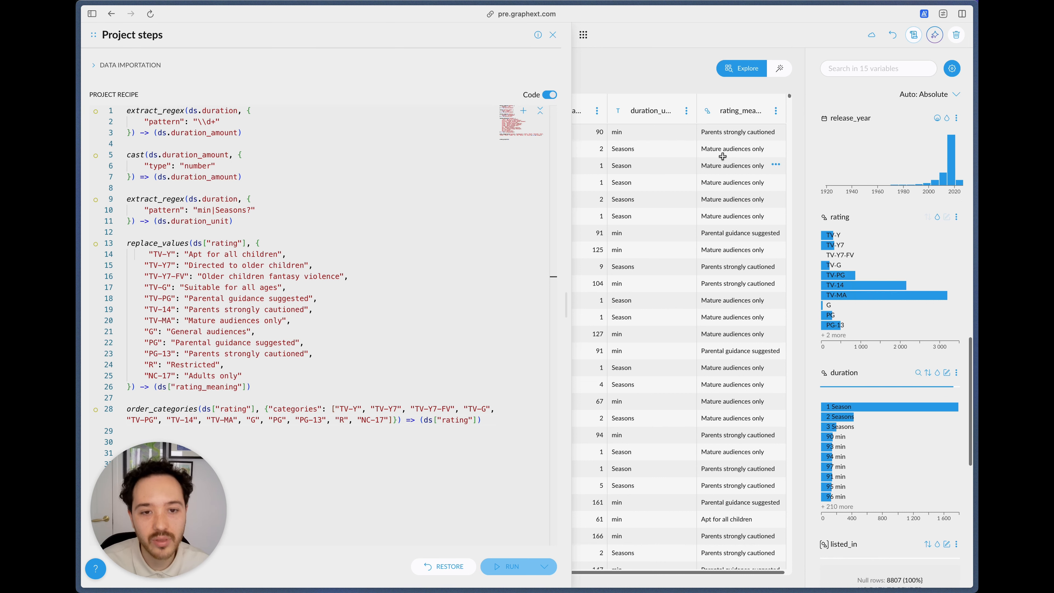
Step: Close the project steps and create a bar chart of duration_amount against the number of rows
click(552, 35)
click(509, 35)
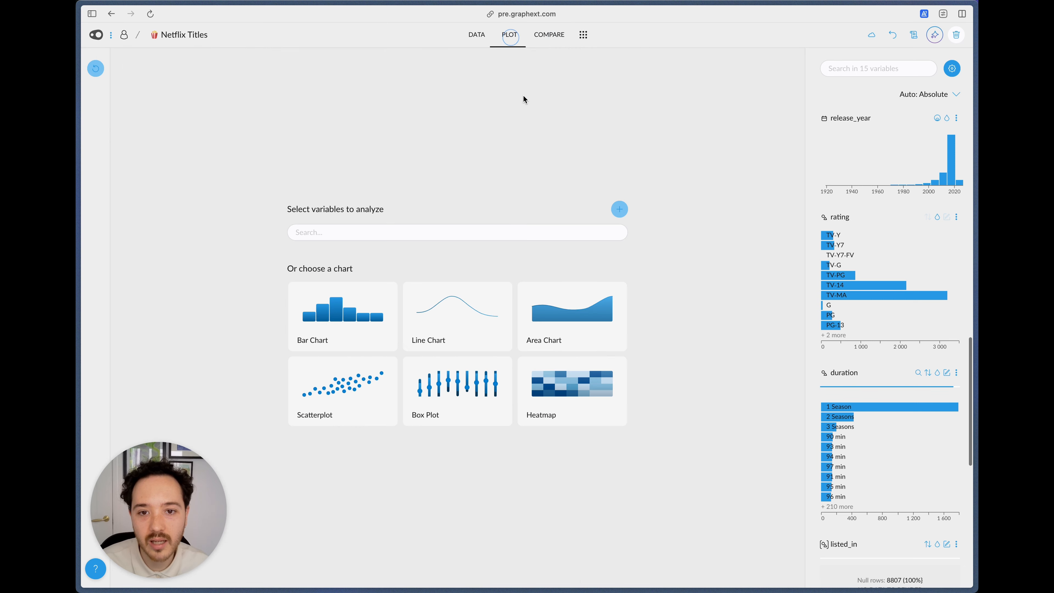
click(340, 311)
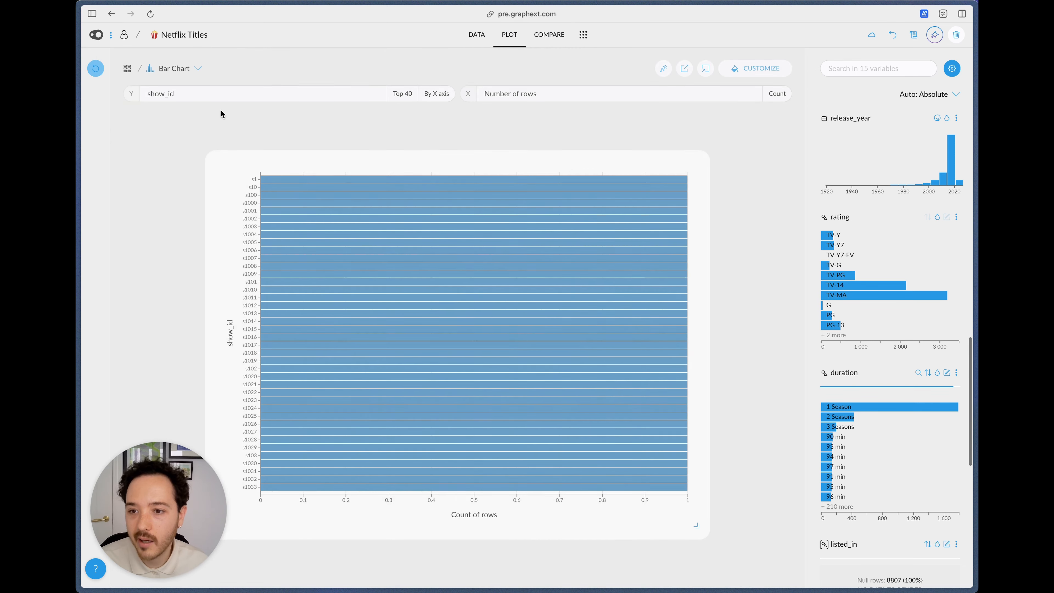
click(198, 98)
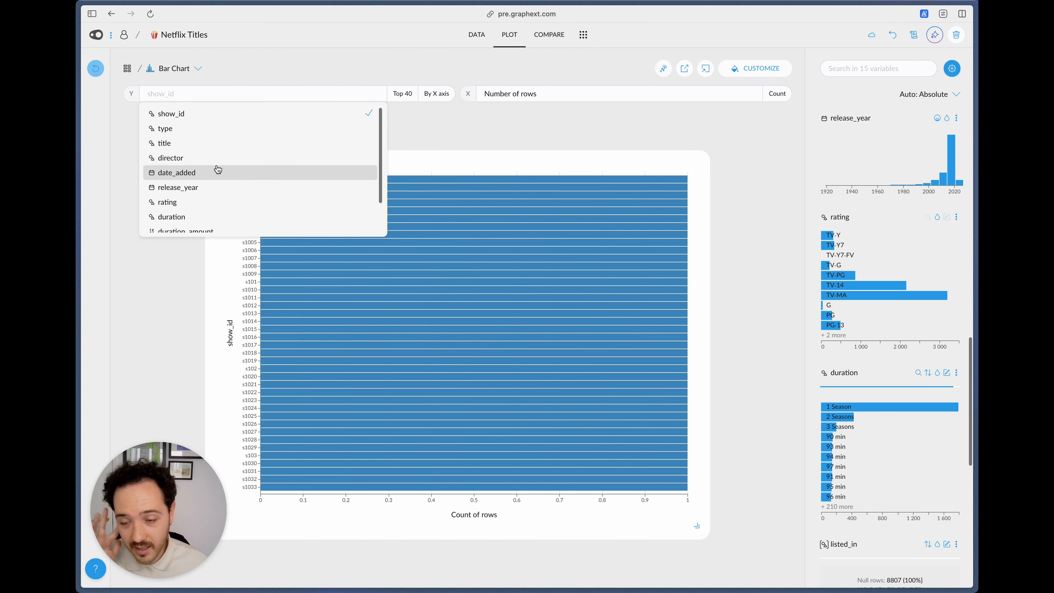
scroll(205, 208, down, 1)
click(207, 215)
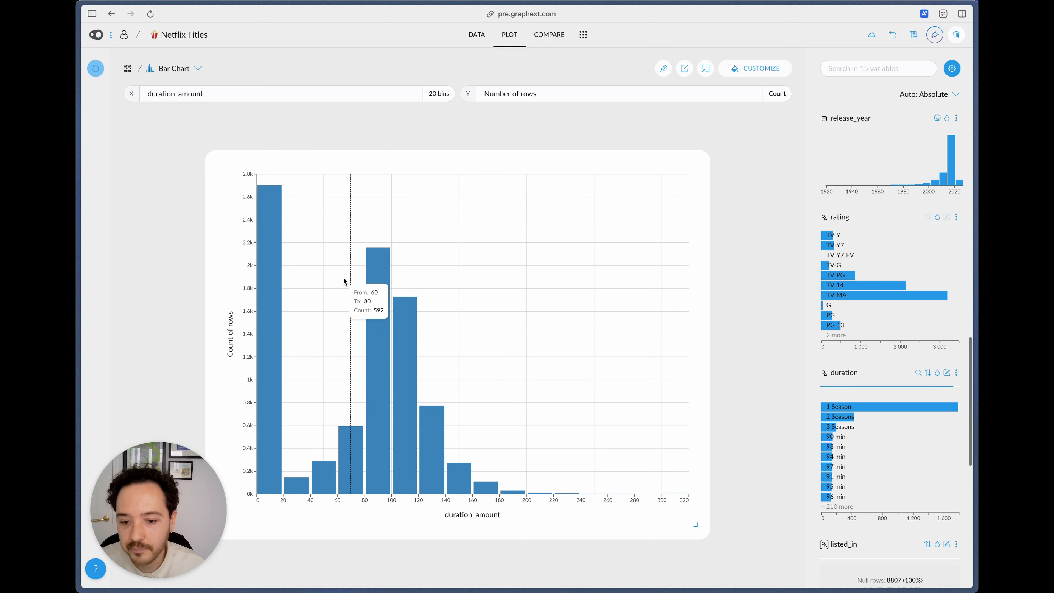
click(280, 222)
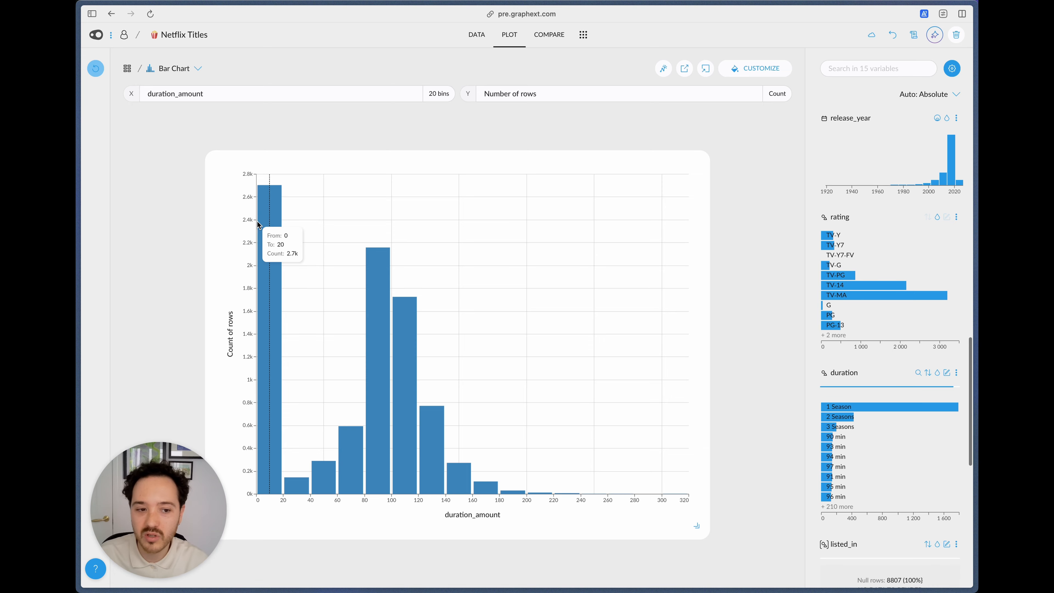
click(469, 46)
click(509, 37)
click(761, 69)
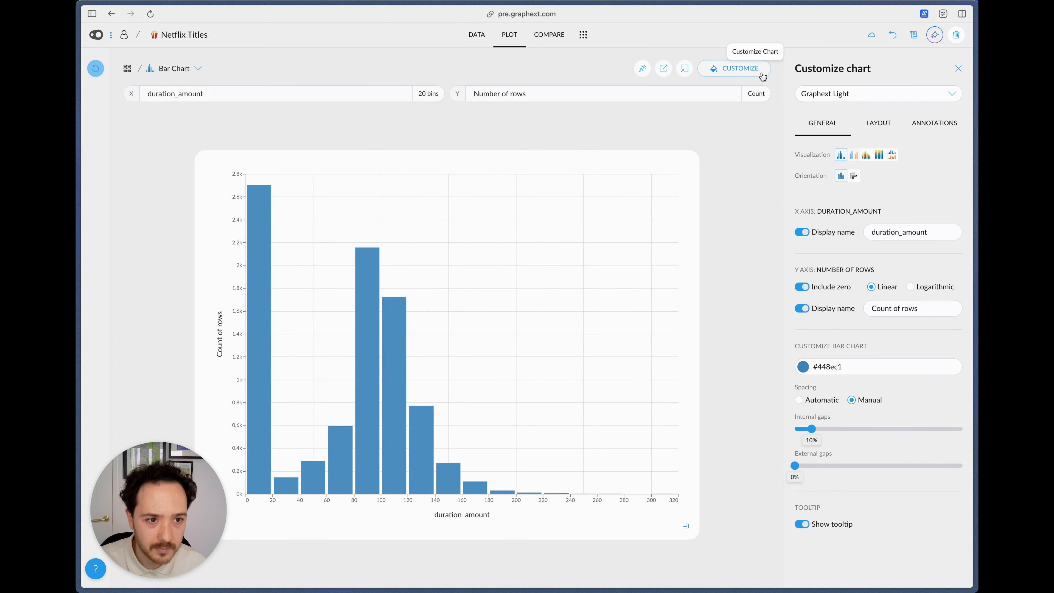
click(763, 77)
Step: Change the data type of the duration_unit column from text to category in the data table
scroll(870, 254, up, 10)
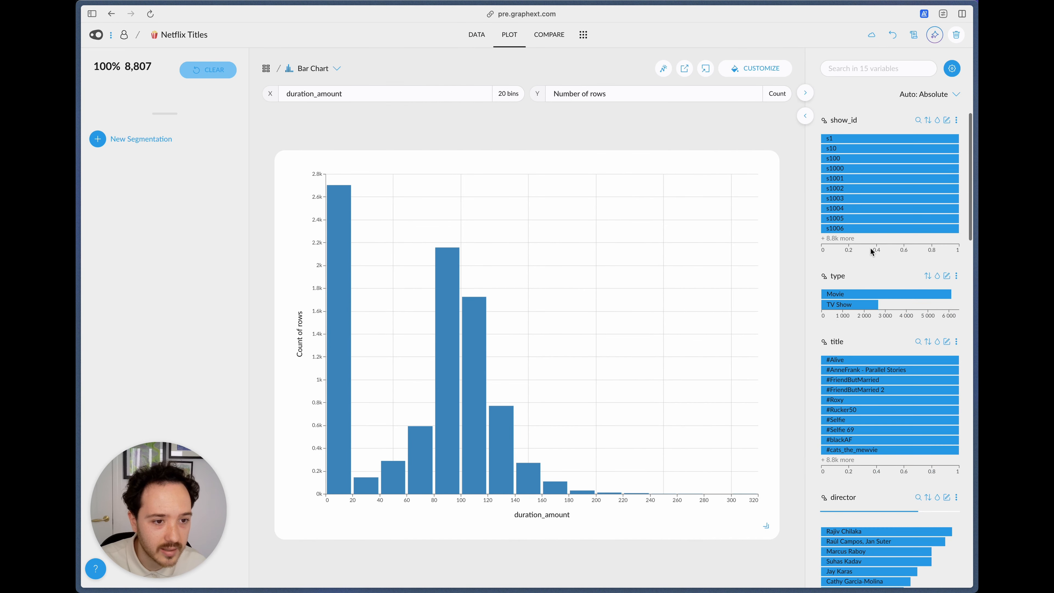
mouse_move(851, 296)
scroll(852, 296, down, 15)
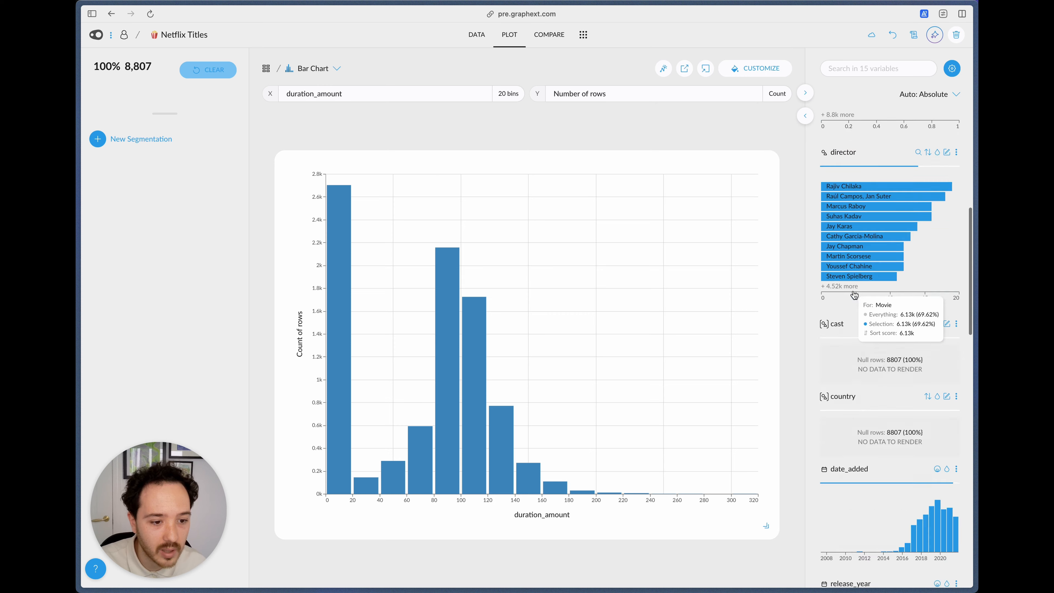
scroll(853, 293, up, 5)
scroll(853, 293, down, 6)
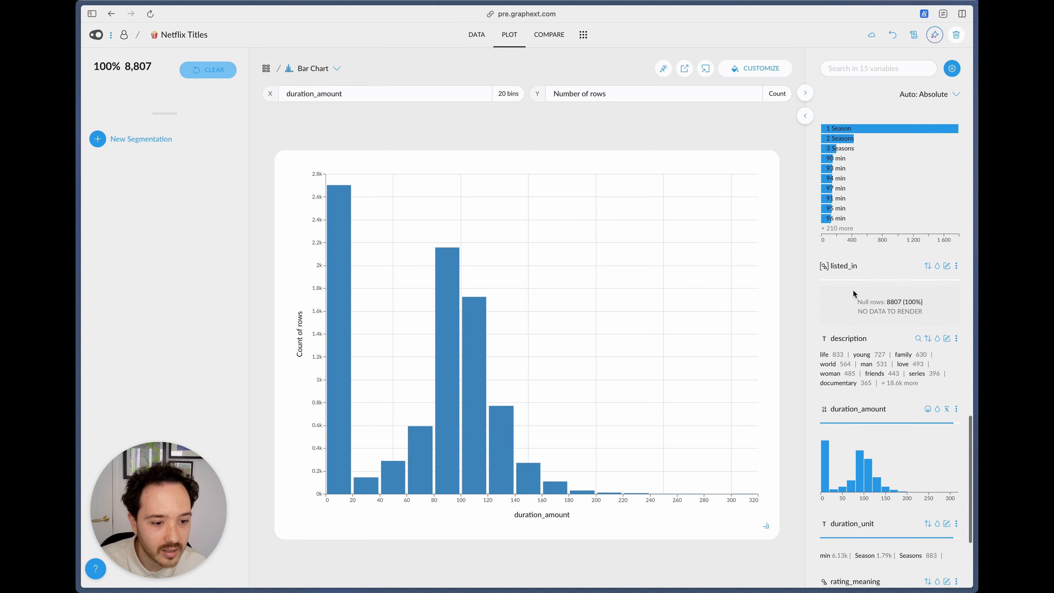
mouse_move(830, 403)
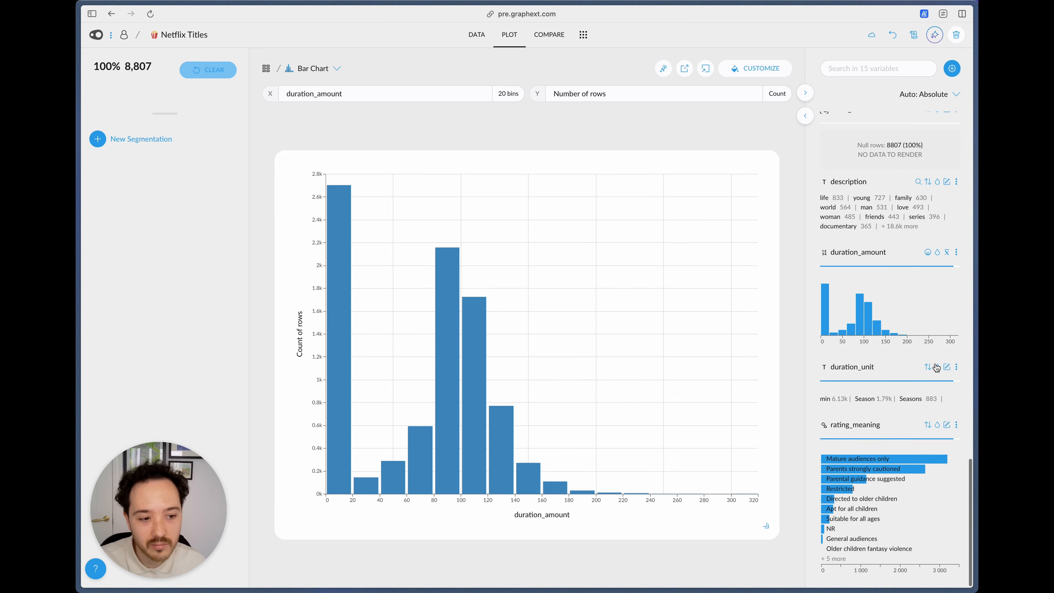
click(477, 35)
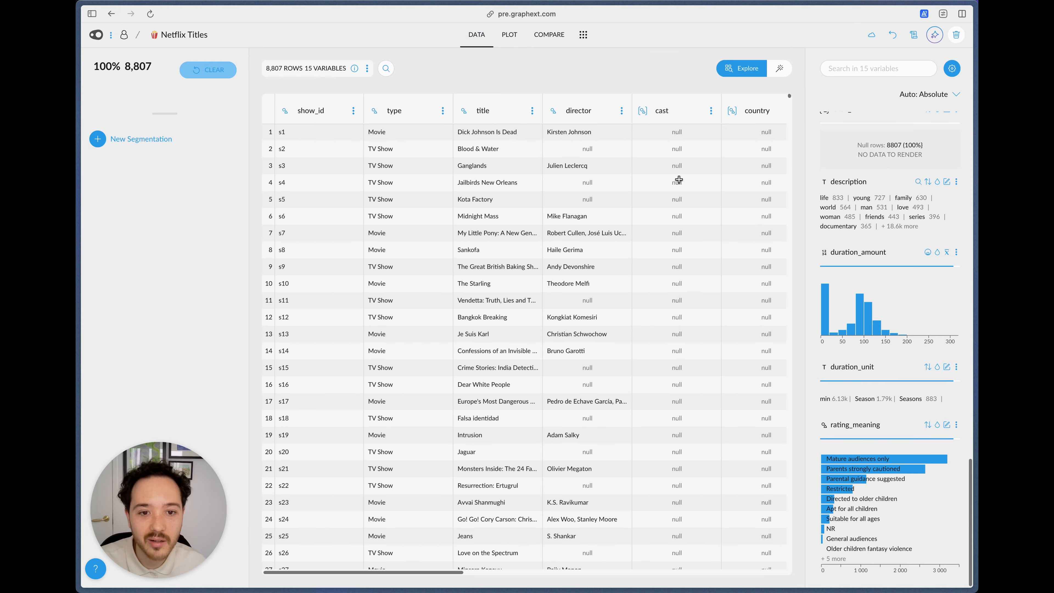
click(618, 110)
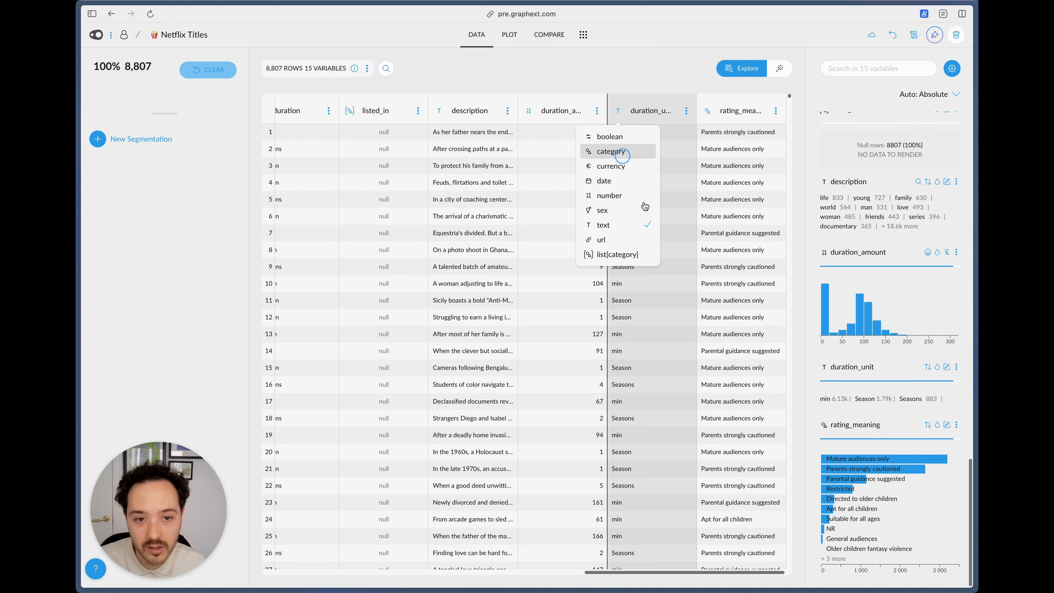
click(617, 151)
click(907, 567)
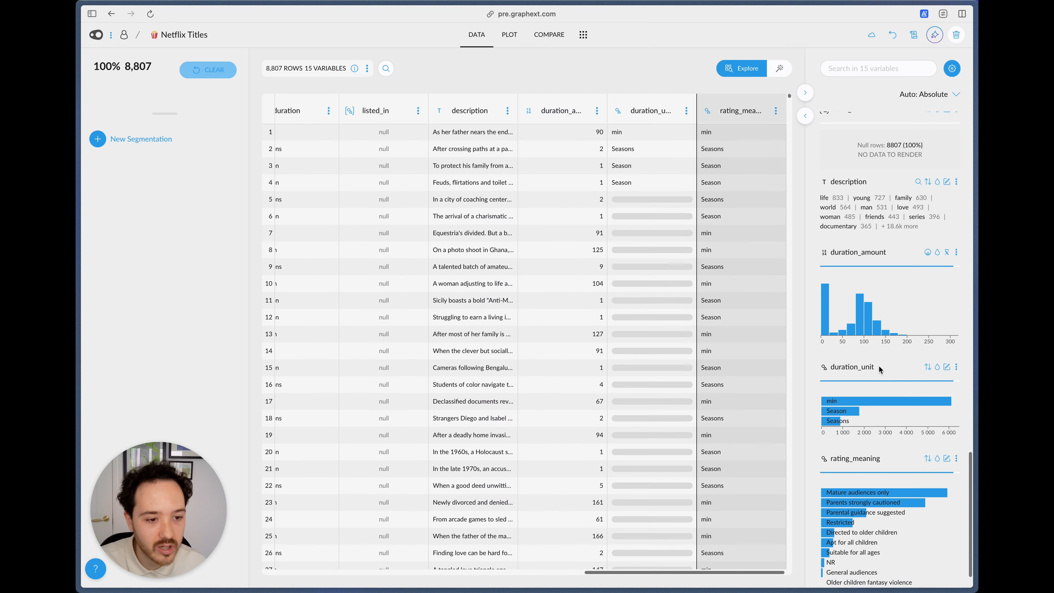
Step: Filter the bar chart to rows whose duration_unit is min and set the X axis display name to "Duration (min)"
click(508, 35)
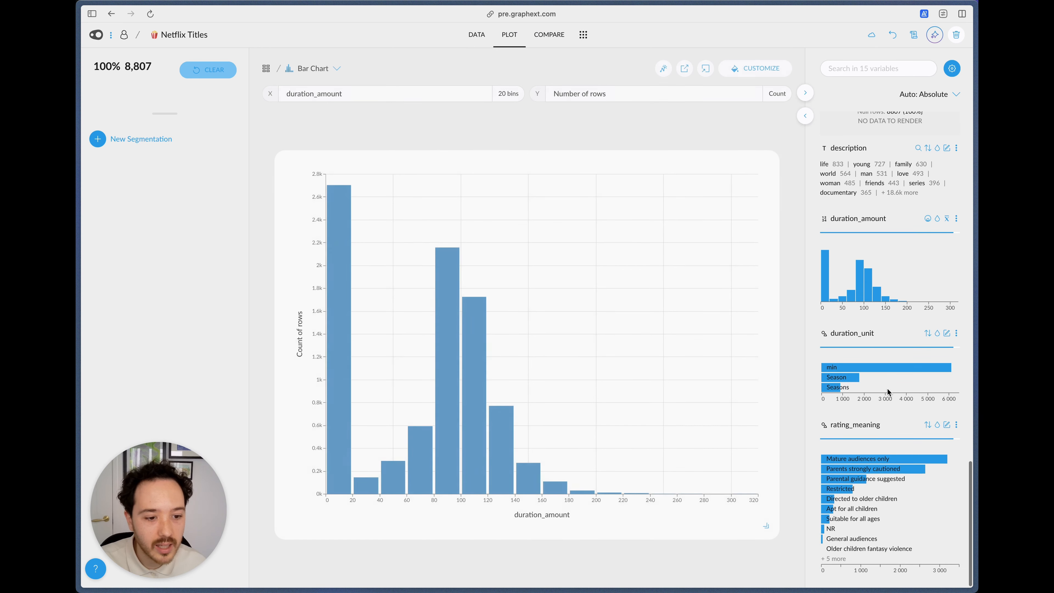
click(845, 370)
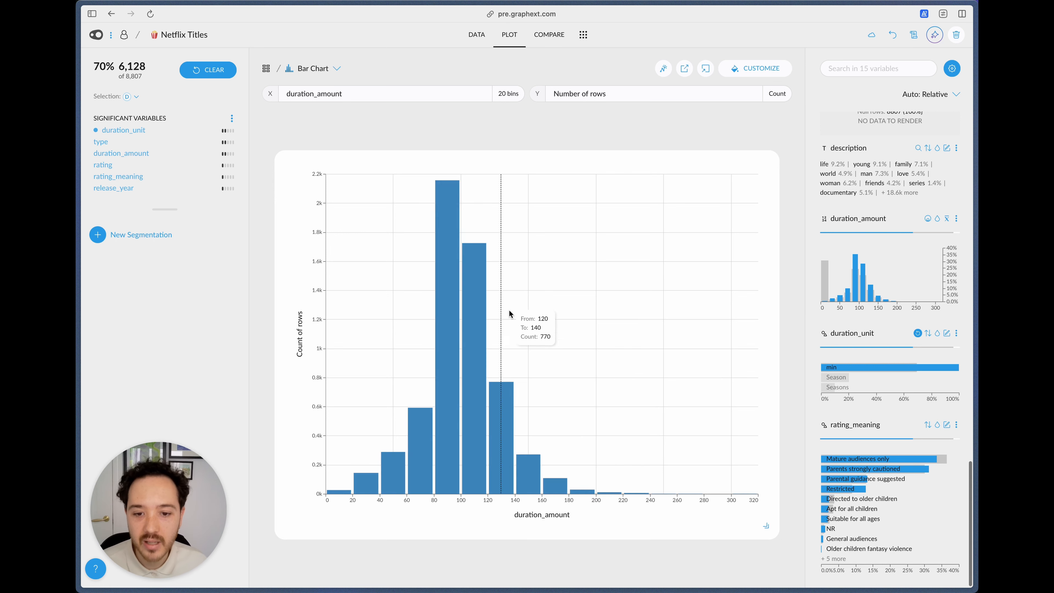
click(534, 519)
click(540, 492)
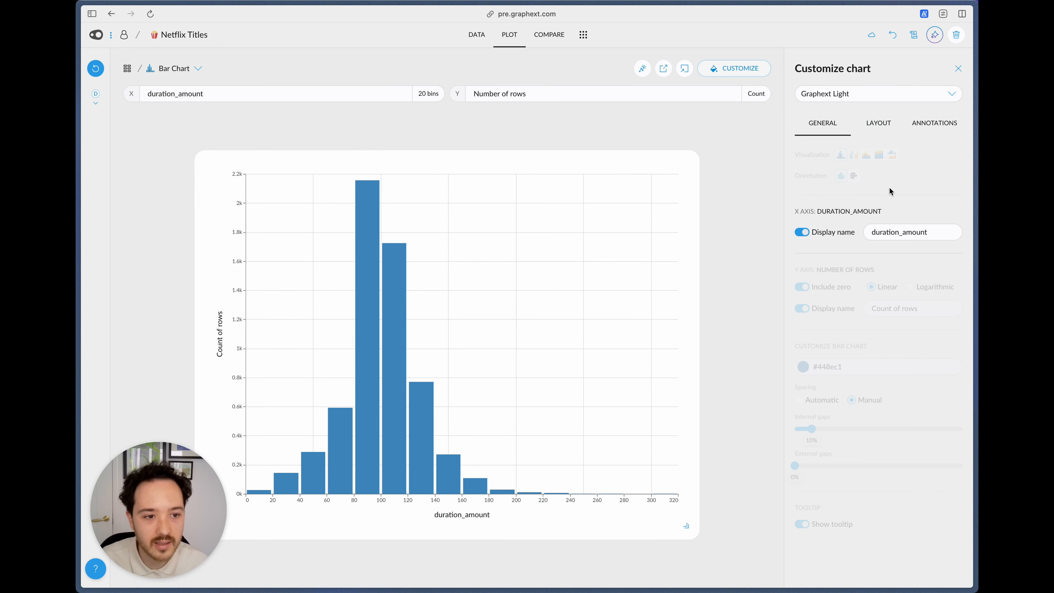
key(super+a)
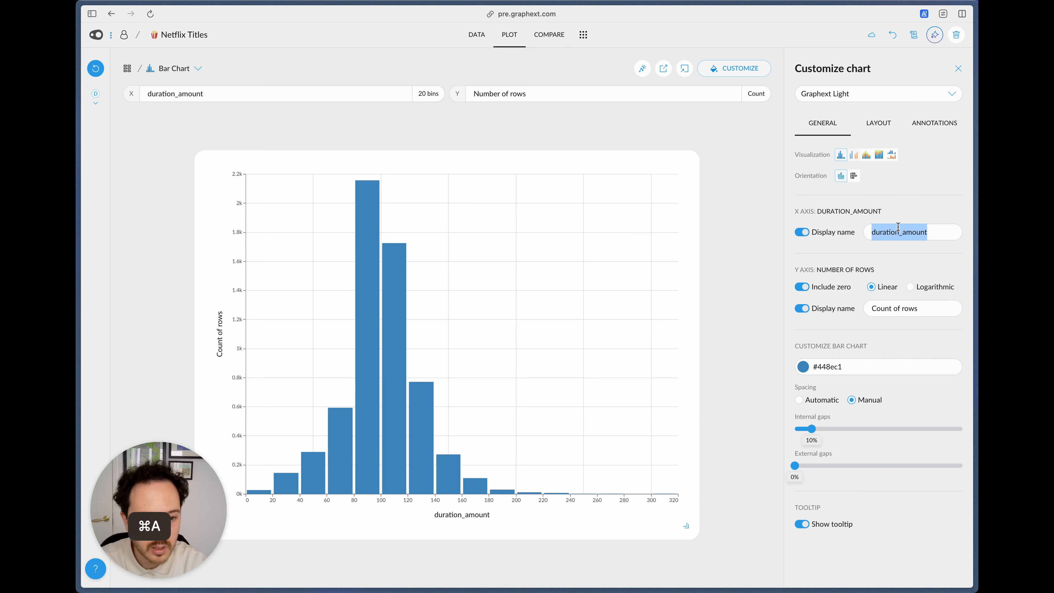
text(Duration (min))
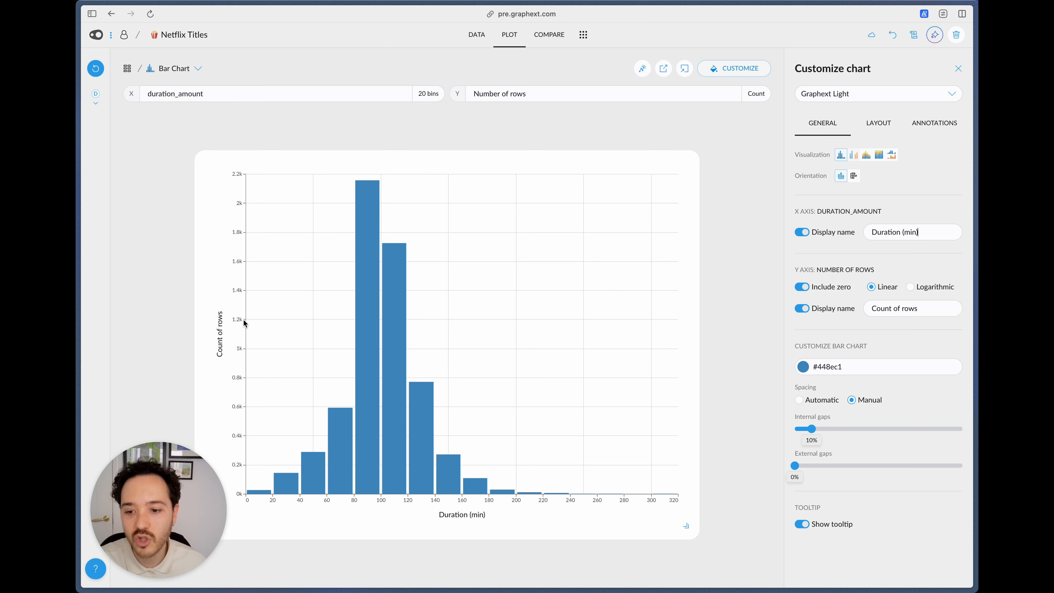
Step: Set the Y axis display name of the bar chart to "Number of films"
click(220, 332)
key(super+a)
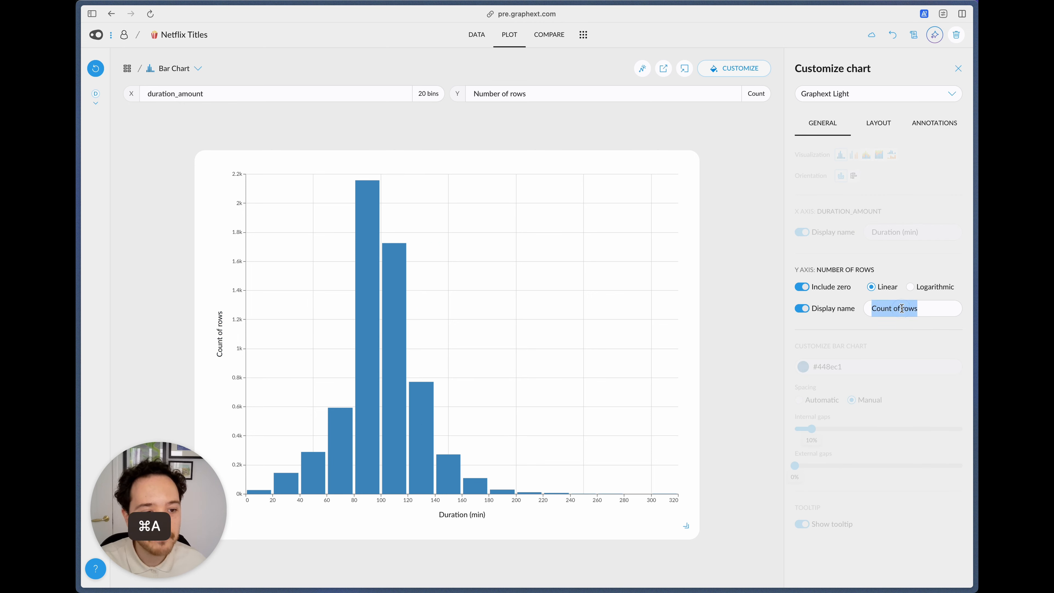
text(Number of fim)
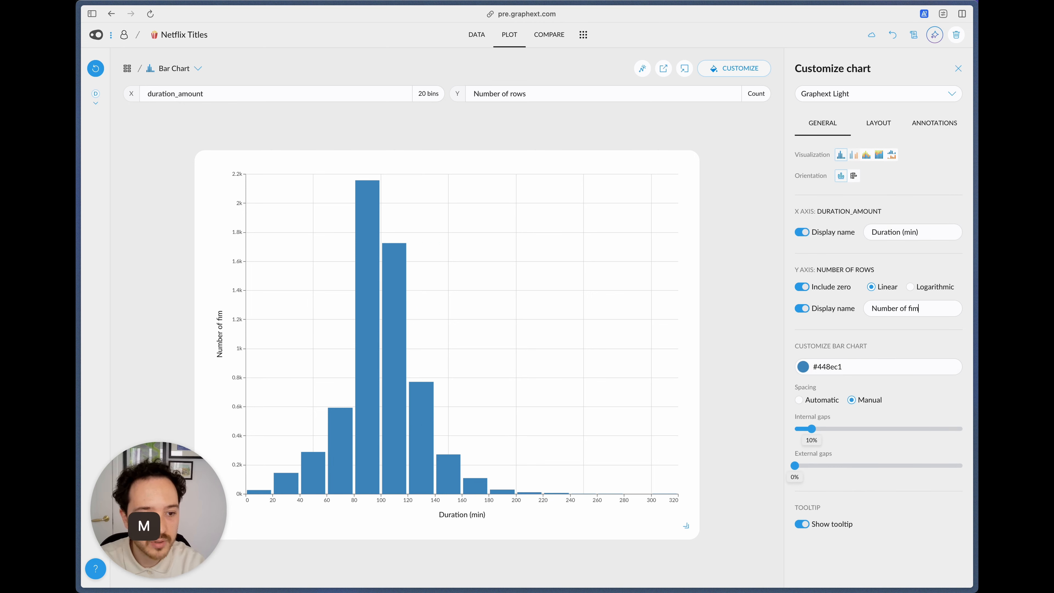
key(BackSpace)
text(lms)
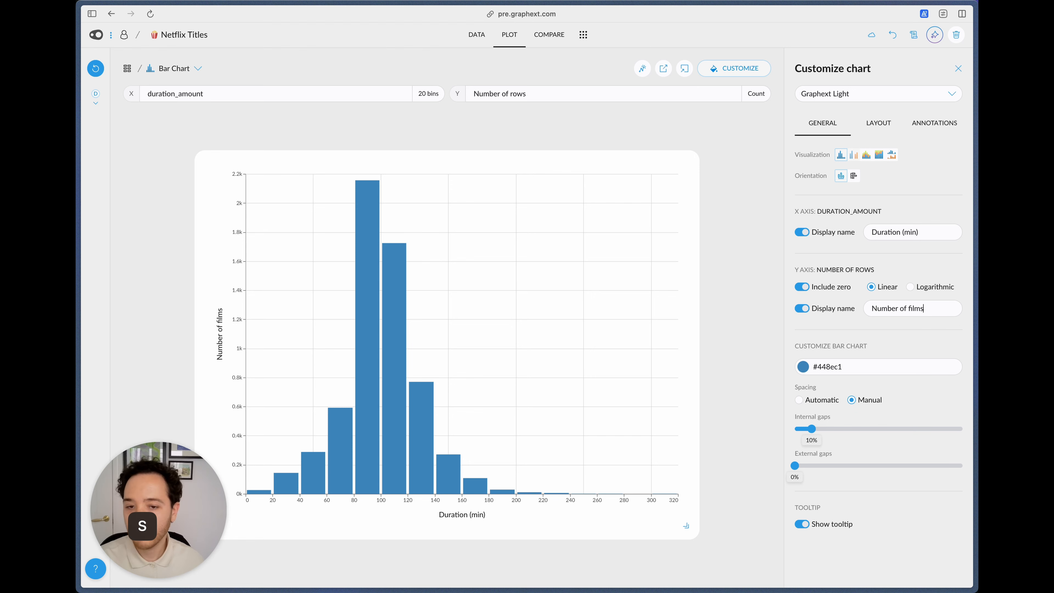
Step: Convert the chart to a Stacked Bar Chart and color its bars by rating
click(198, 68)
mouse_move(235, 96)
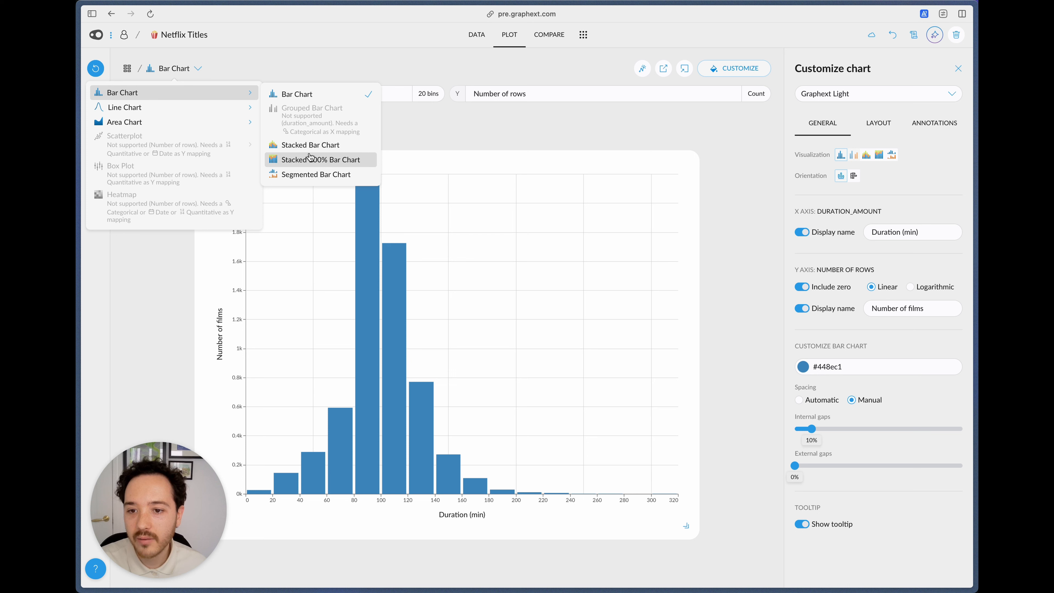
click(309, 144)
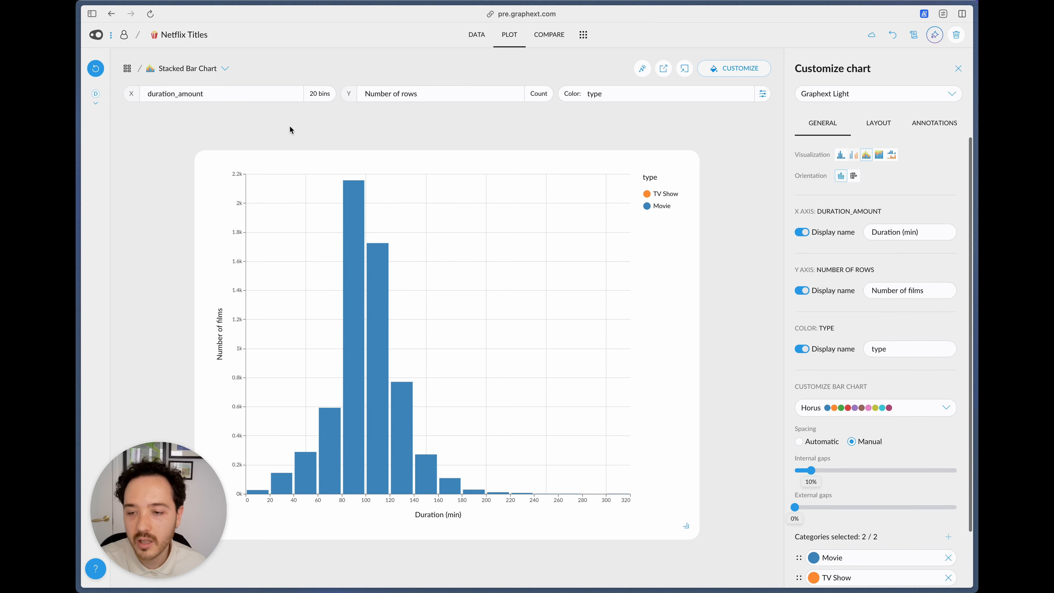
click(231, 96)
click(453, 122)
click(605, 95)
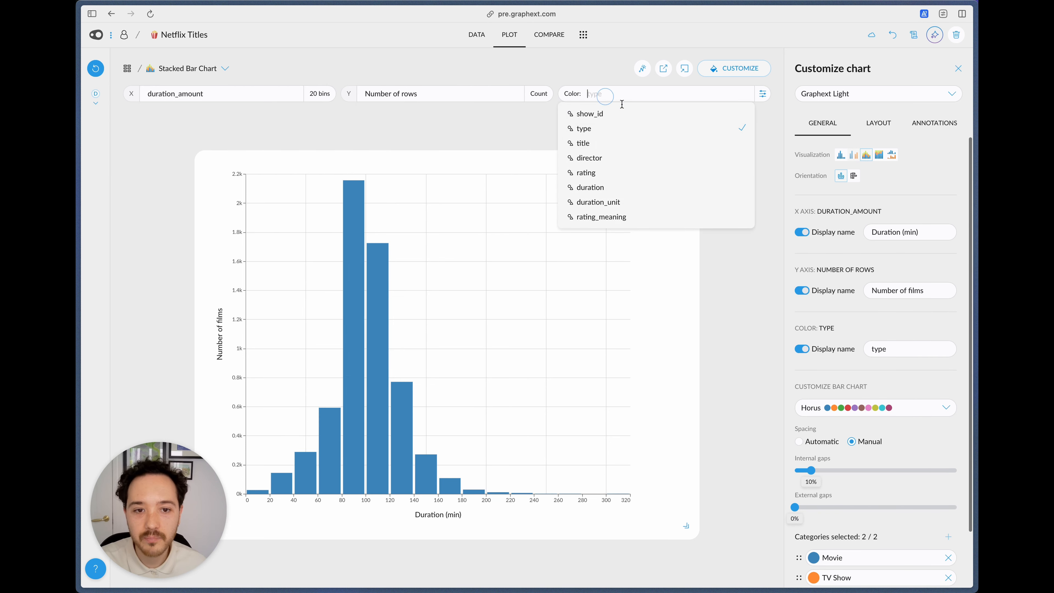
click(611, 172)
Step: Add the remaining rating categories to the color categories selected for the stacked bar chart
scroll(841, 415, down, 3)
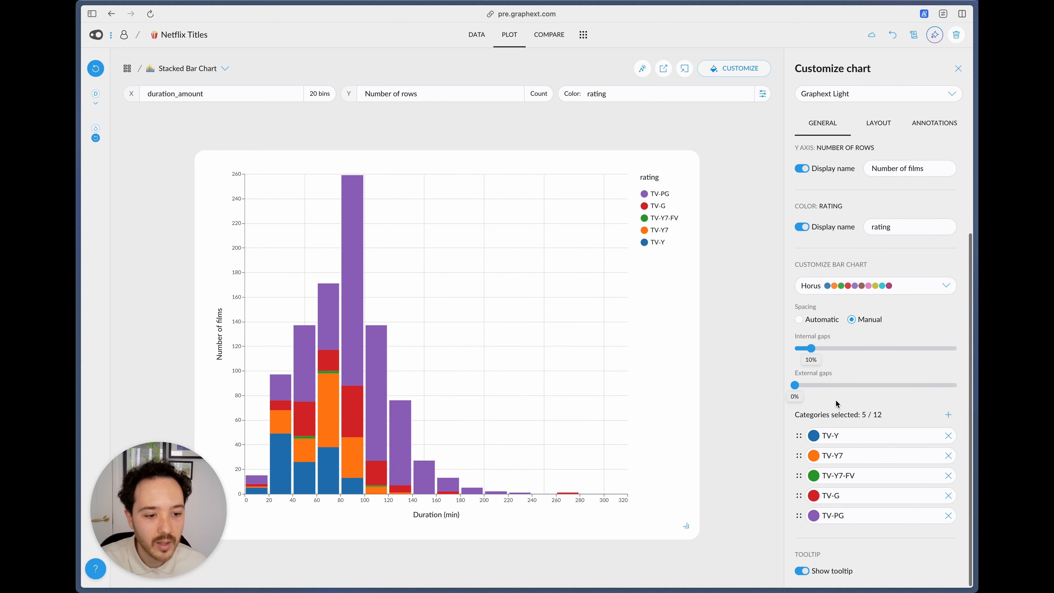
click(949, 413)
scroll(952, 373, down, 2)
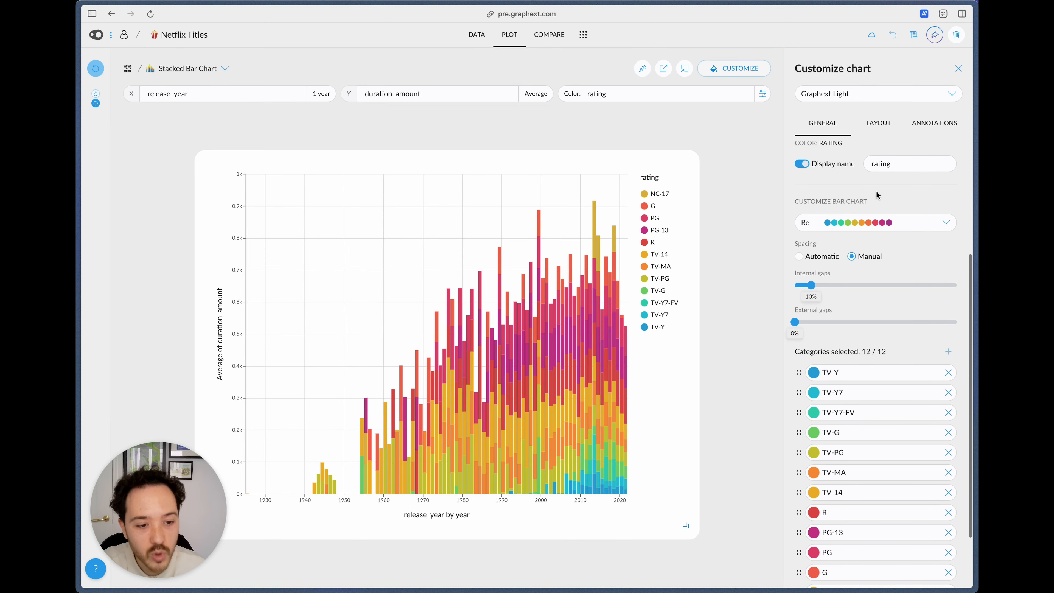
Step: Try the Horus color palette on the stacked bar chart of average duration_amount by release_year and switch back to Re
scroll(871, 332, down, 3)
click(854, 171)
click(834, 192)
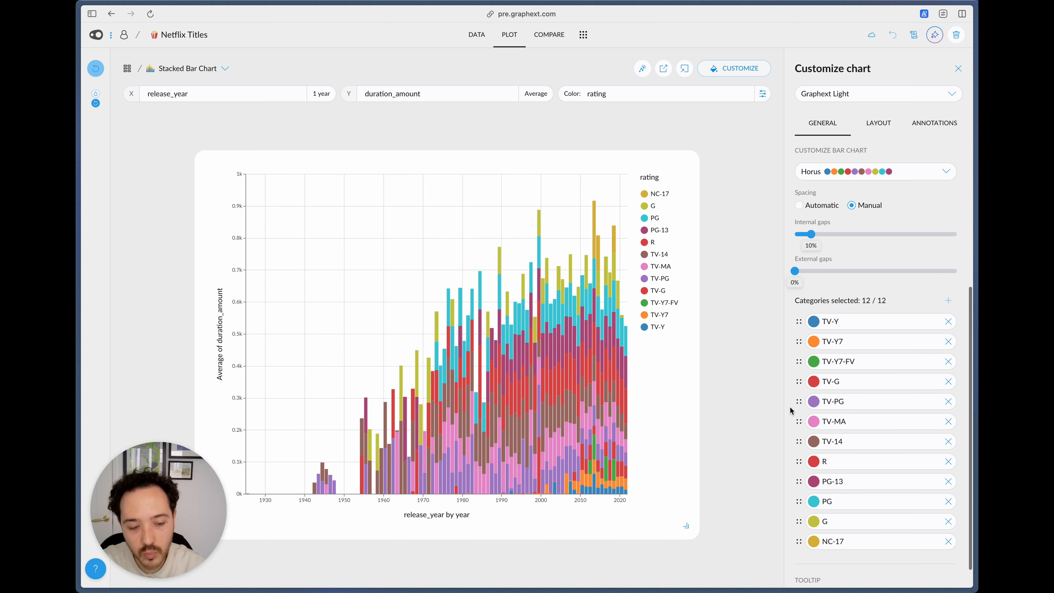
click(875, 176)
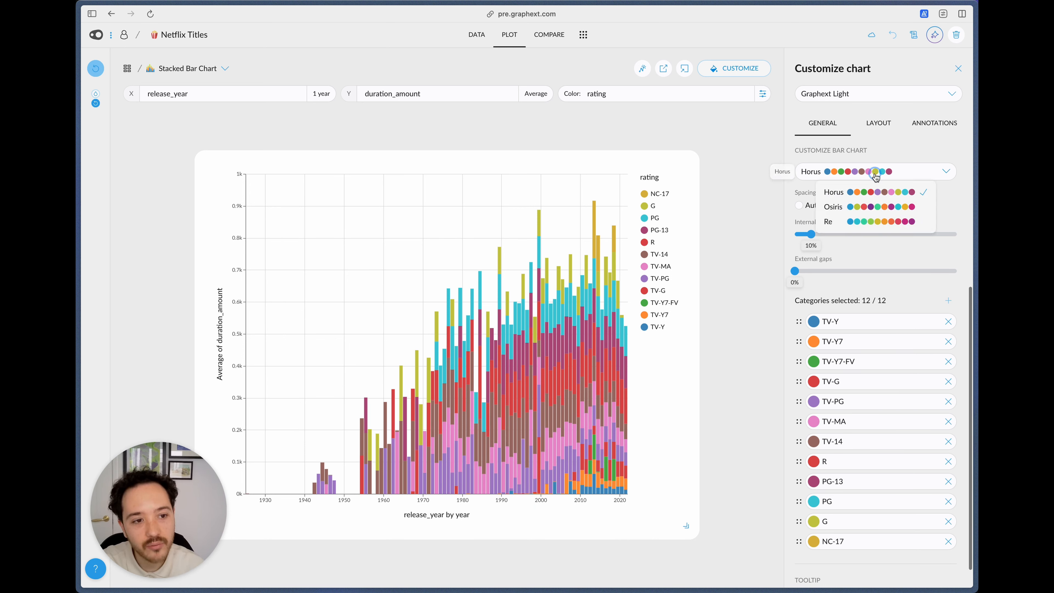
click(850, 220)
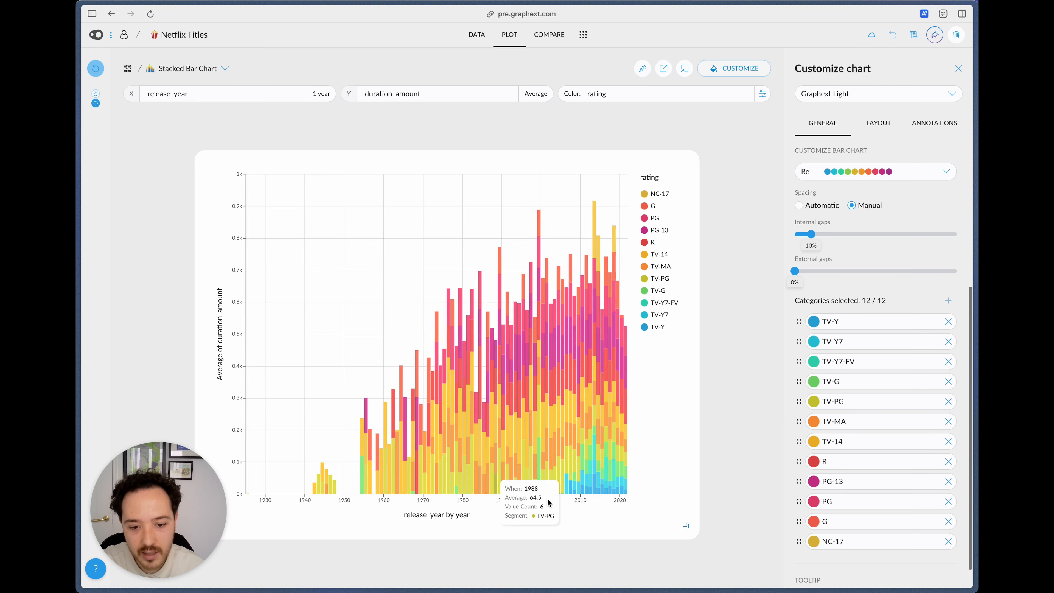